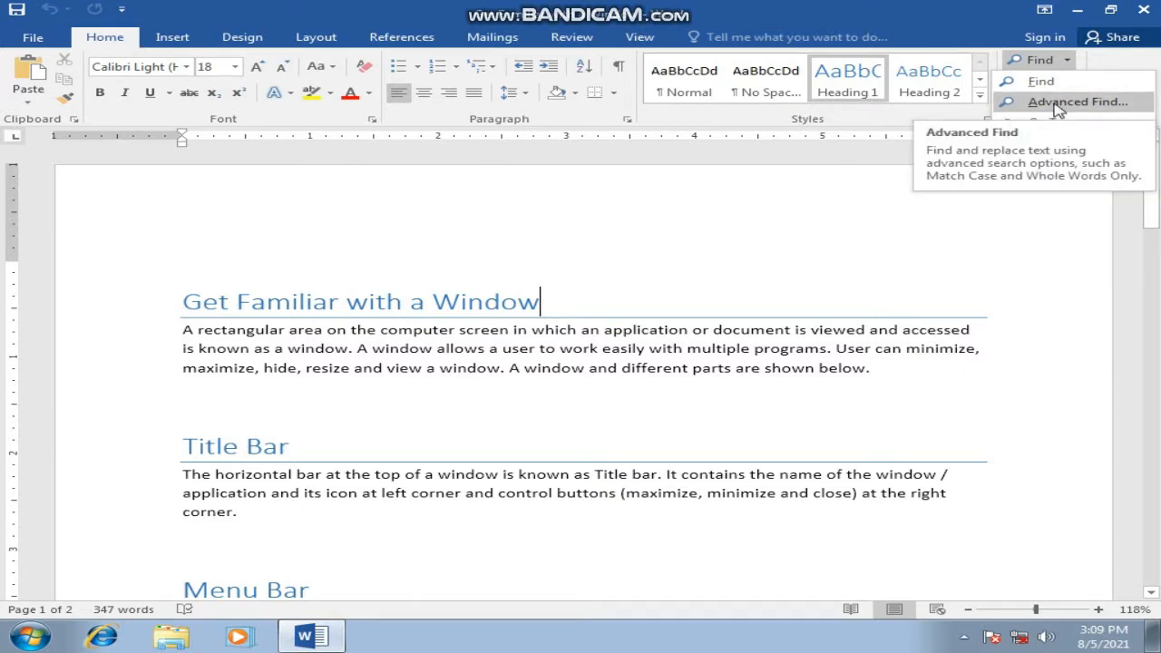
Open Advanced Find and enter "window" as the text to search for
left_click(1058, 102)
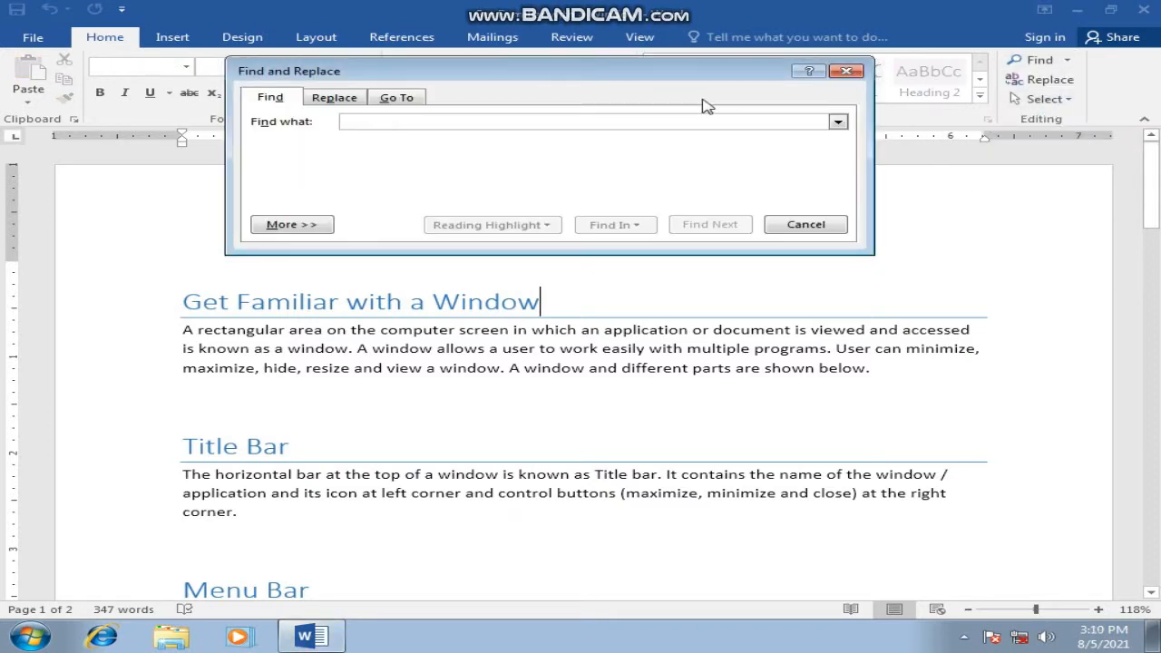
left_click_drag(662, 73, 696, 108)
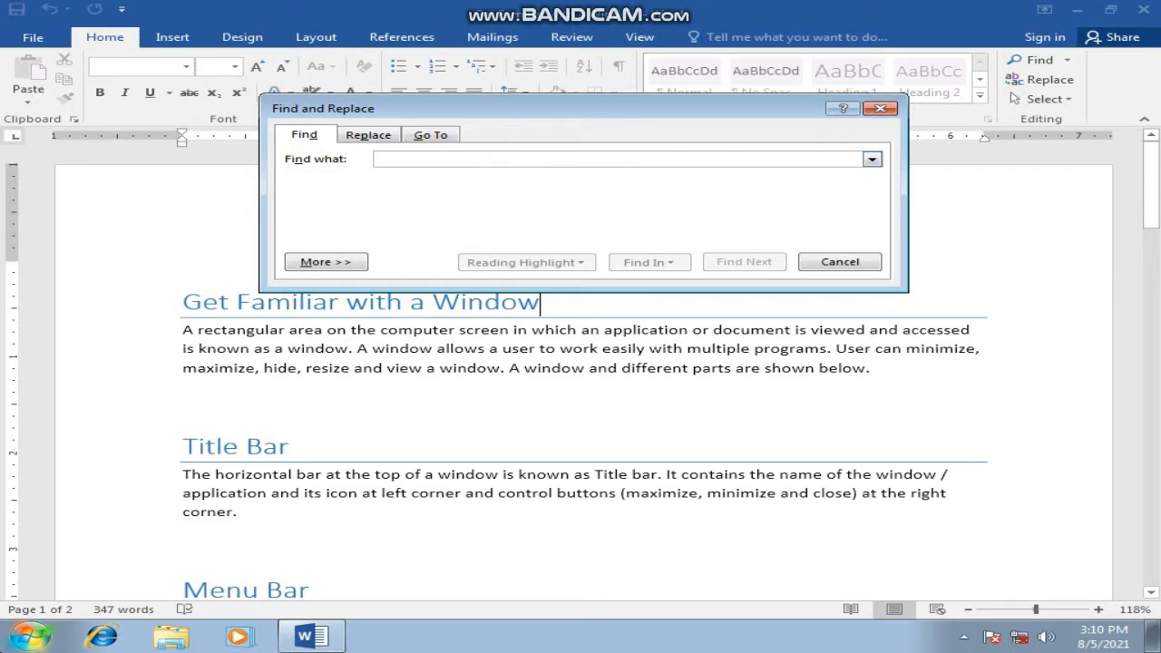
type("window")
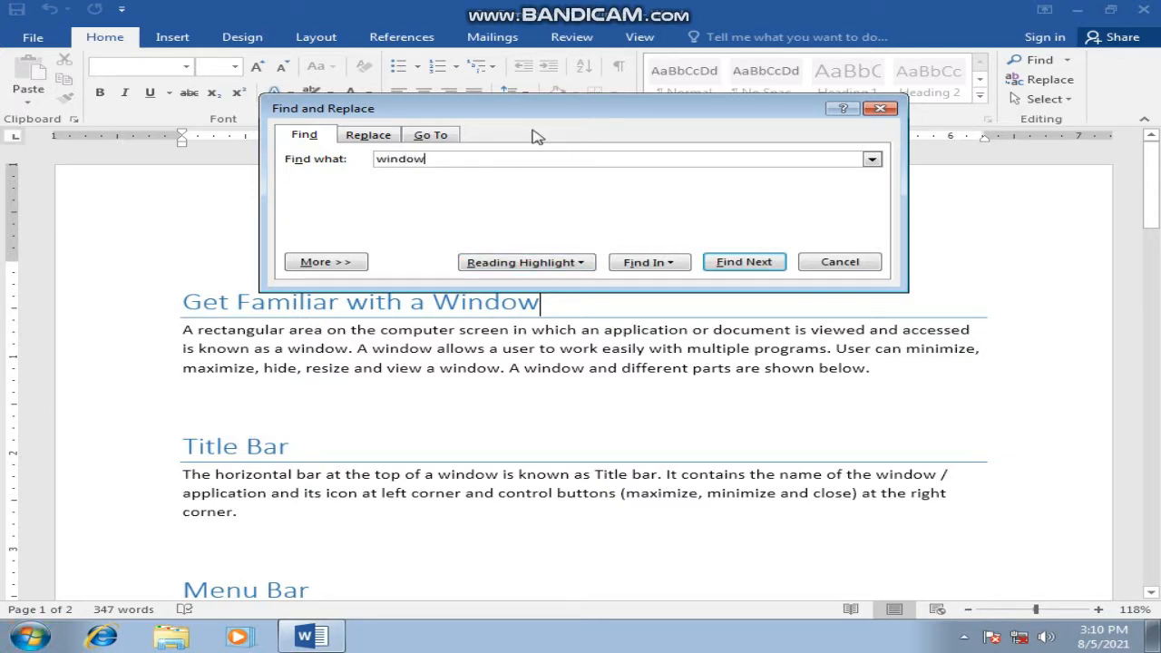
left_click_drag(535, 111, 608, 135)
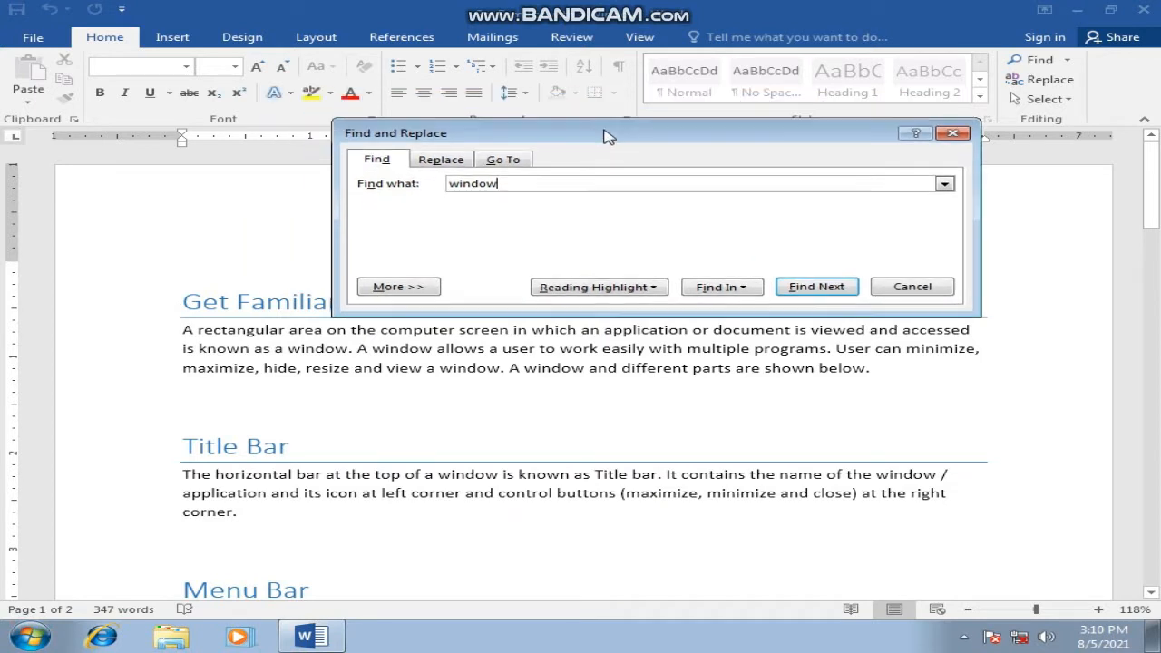
Apply reading highlight to all occurrences of "window" in the document
left_click(643, 290)
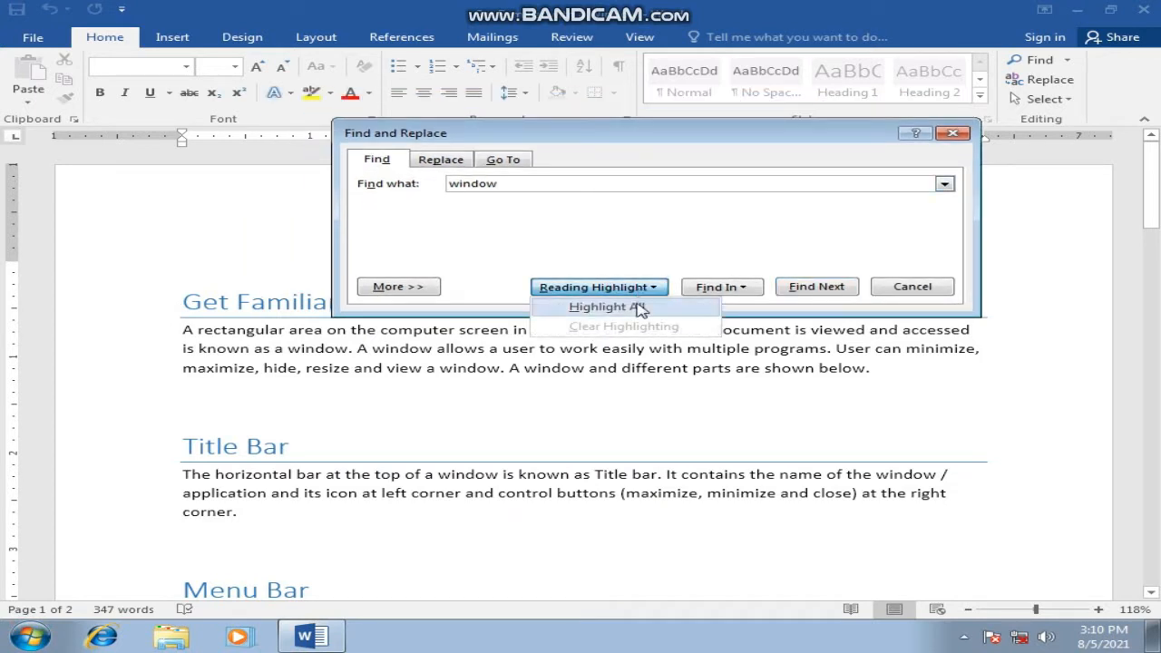
left_click(635, 307)
mouse_move(1154, 186)
left_mouse_down()
mouse_move(1157, 487)
mouse_move(1157, 190)
left_mouse_up()
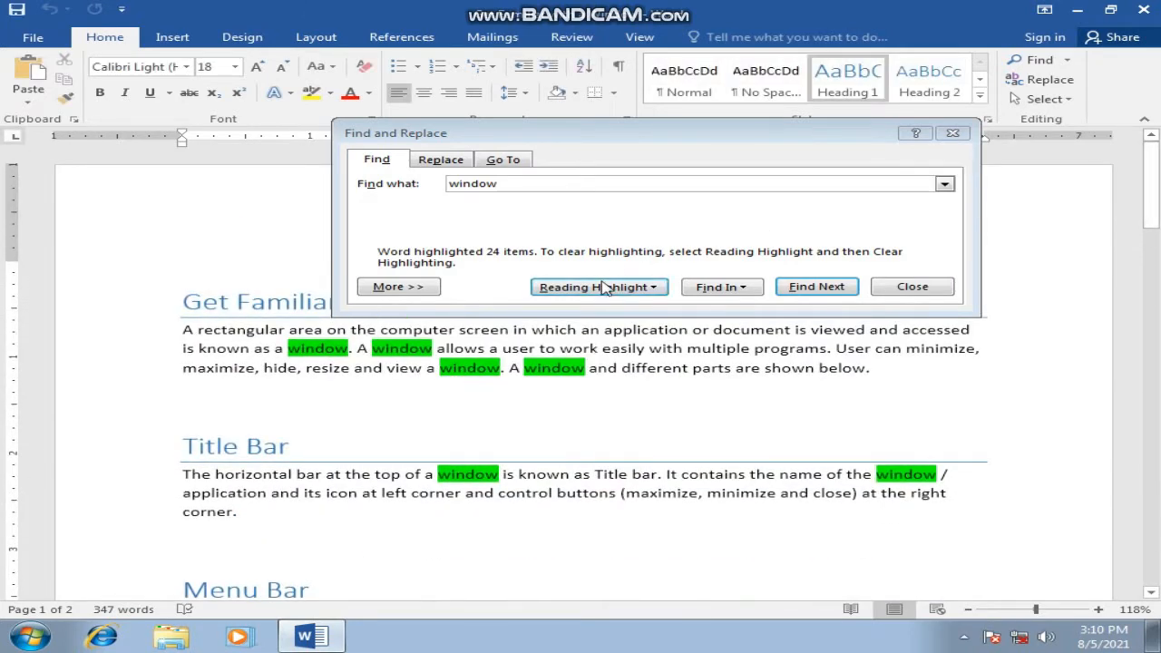
Clear the reading highlight from the "window" matches throughout the document
left_click(662, 290)
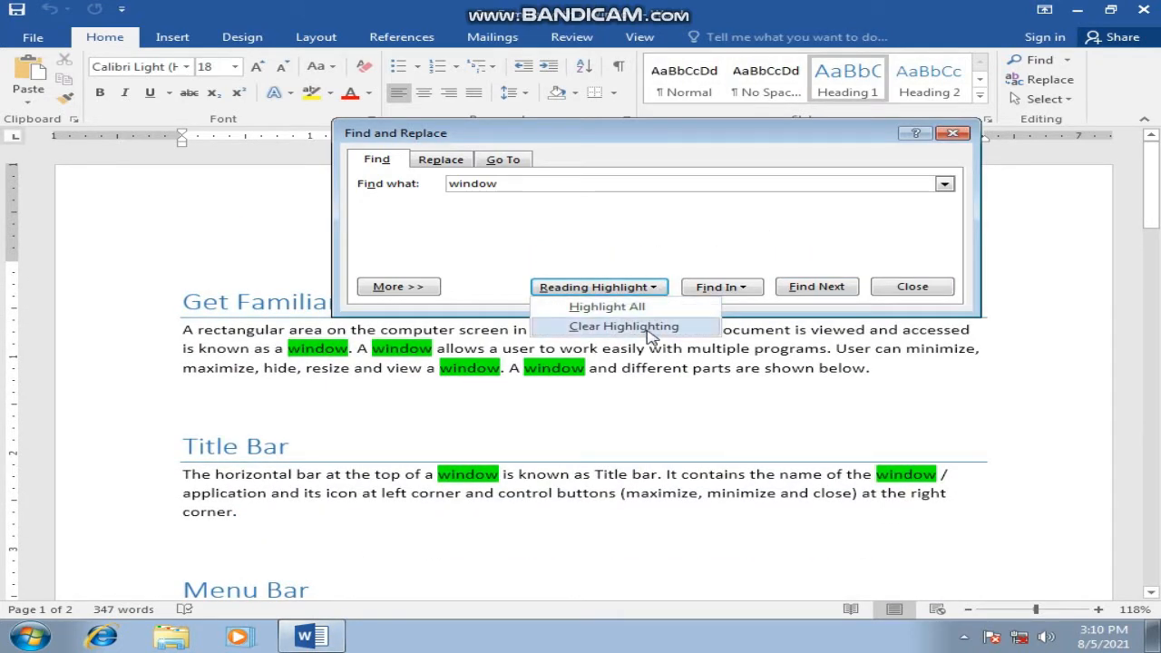
left_click(649, 328)
mouse_move(1157, 210)
left_mouse_down()
mouse_move(1157, 265)
mouse_move(1157, 231)
left_mouse_up()
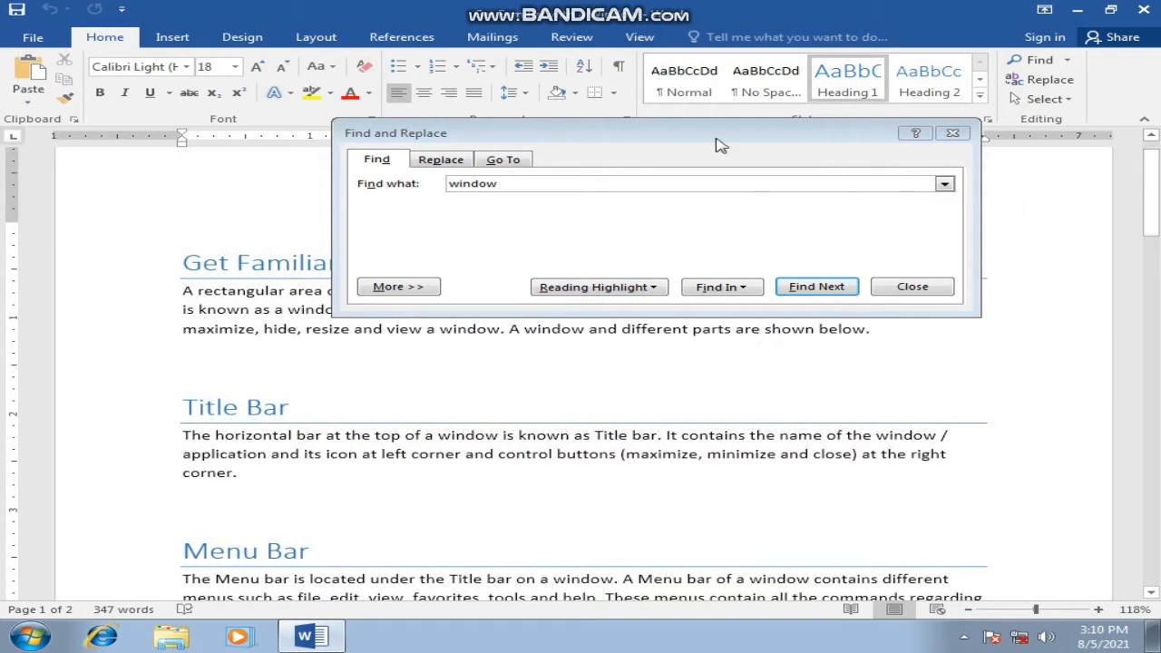
left_click(716, 132)
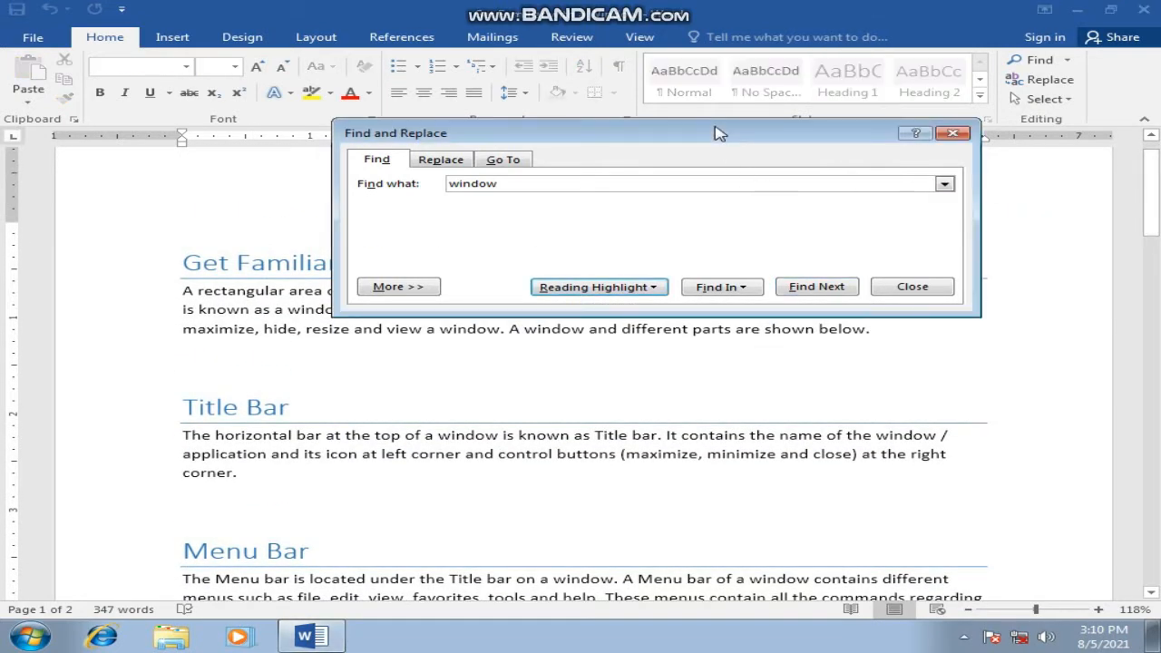
Find all occurrences of "window" in the main document so they are selected together, and review them
left_click(739, 288)
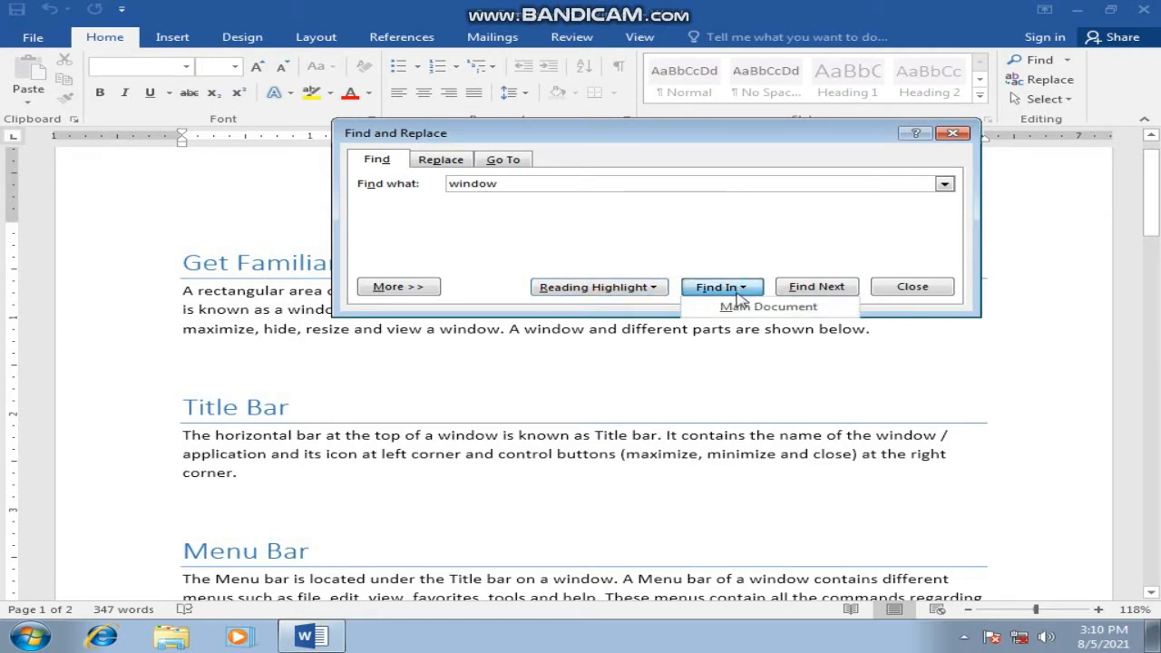
left_click(748, 308)
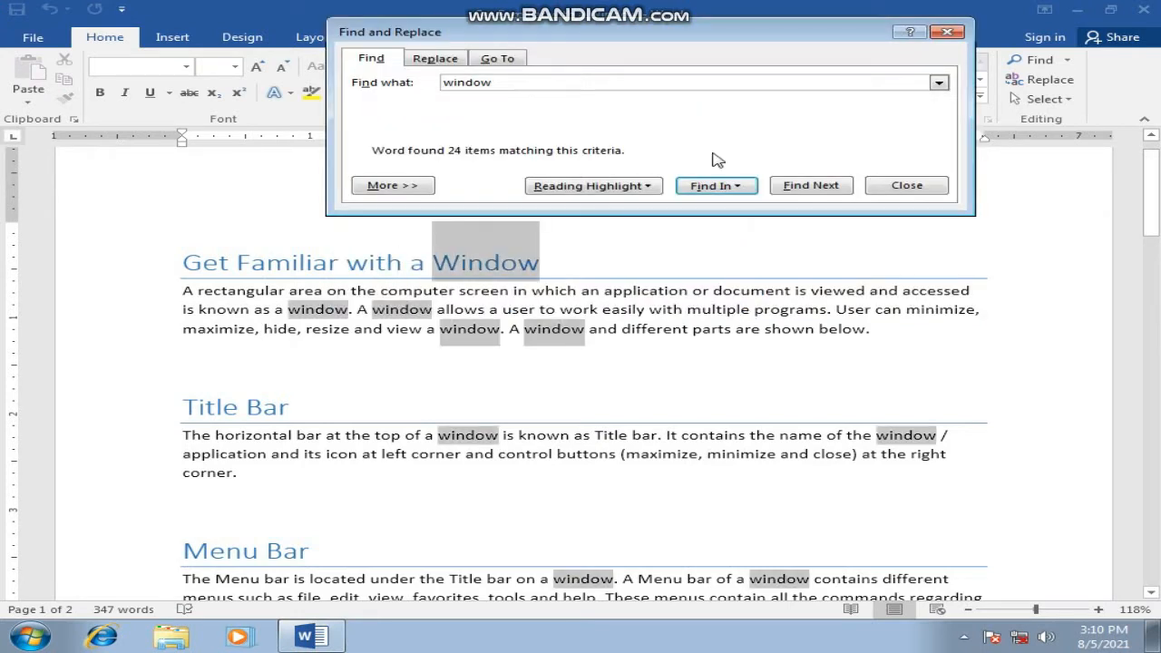
left_click_drag(782, 36, 872, 126)
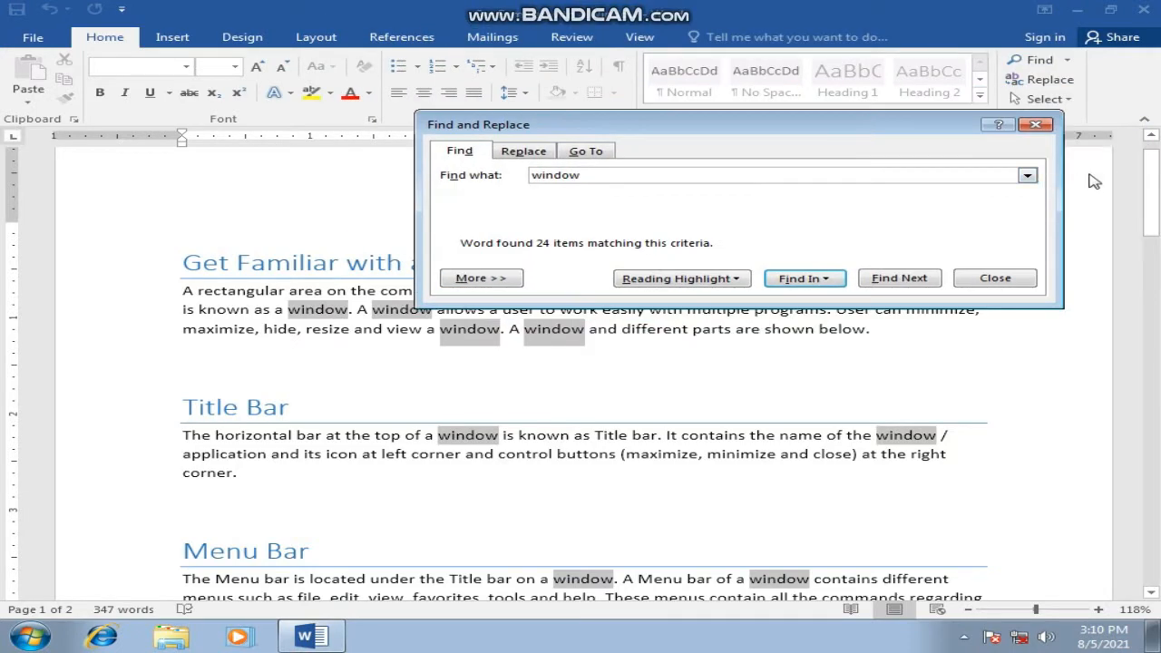
left_click_drag(1146, 186, 1150, 326)
left_click_drag(1158, 373, 1146, 182)
left_click_drag(806, 124, 880, 173)
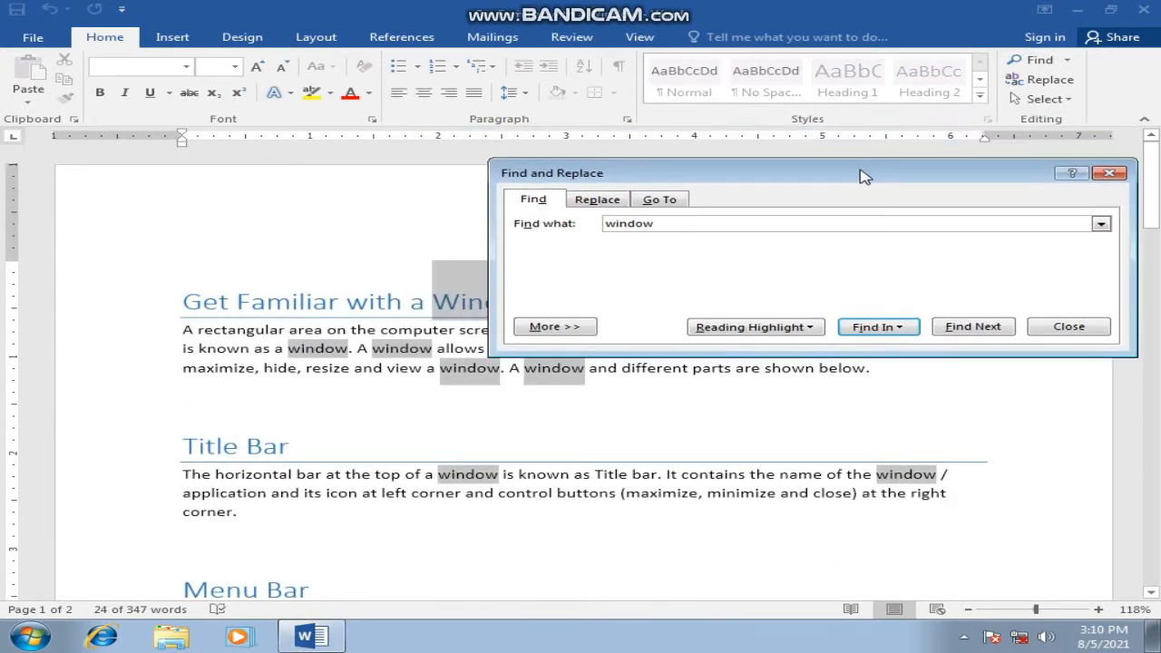
left_click_drag(753, 182, 698, 73)
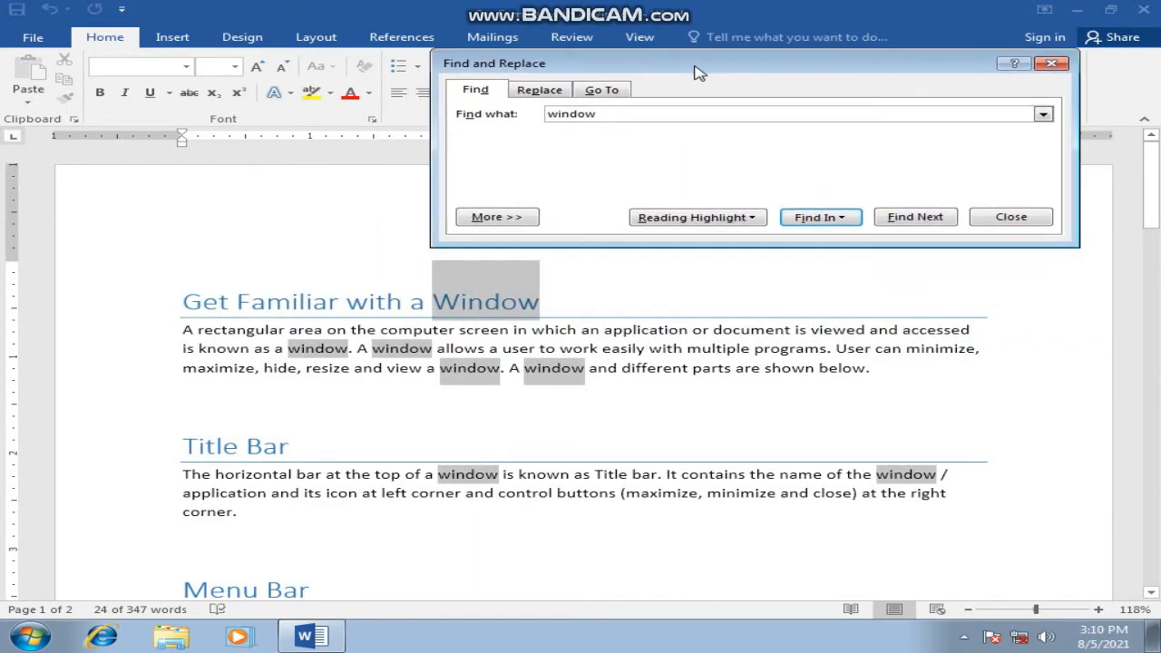
Format all selected "window" matches with red font color, bold, italic and underline, and deselect them
left_click(352, 94)
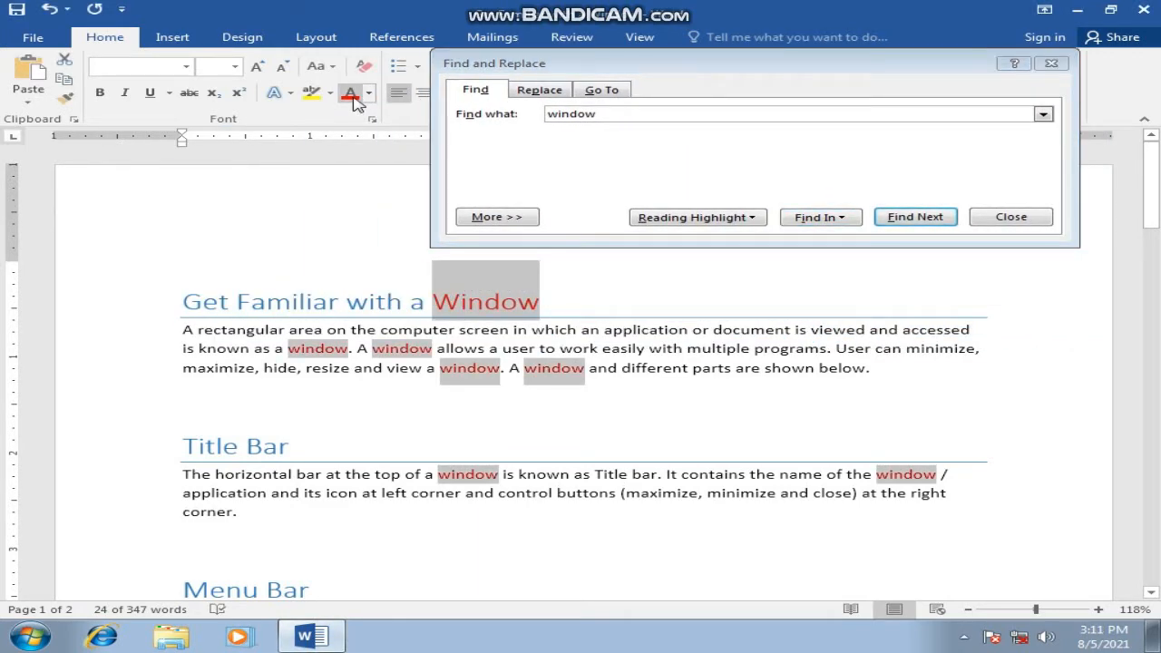
mouse_move(1157, 187)
left_mouse_down()
mouse_move(1157, 402)
mouse_move(1157, 189)
left_mouse_up()
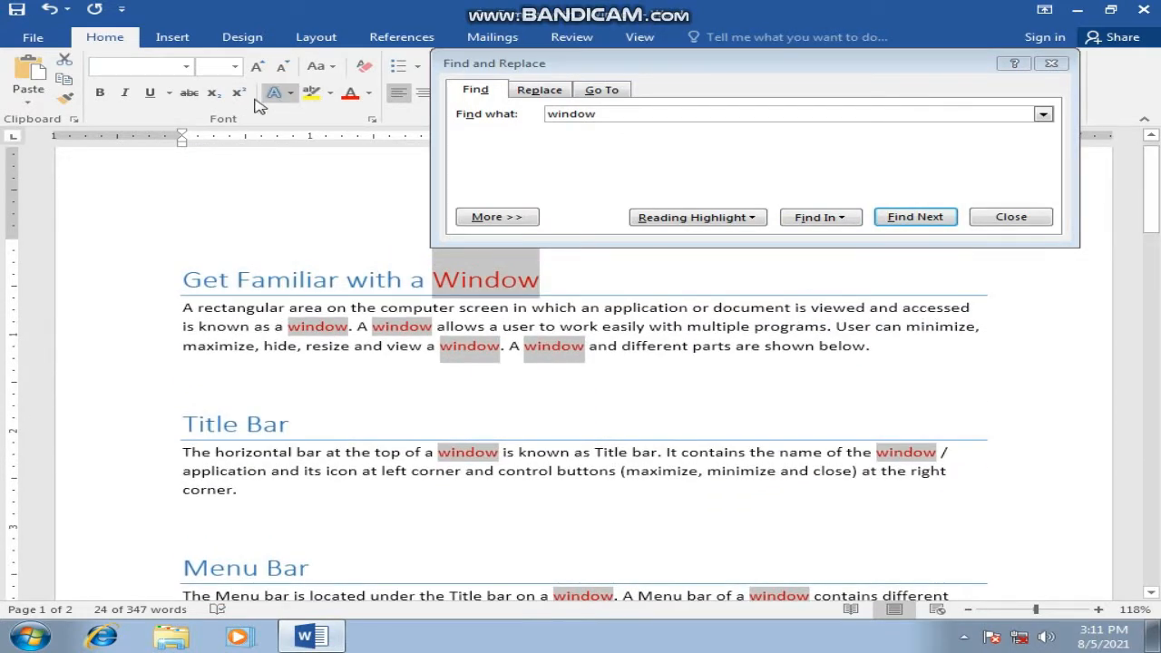
left_click(100, 93)
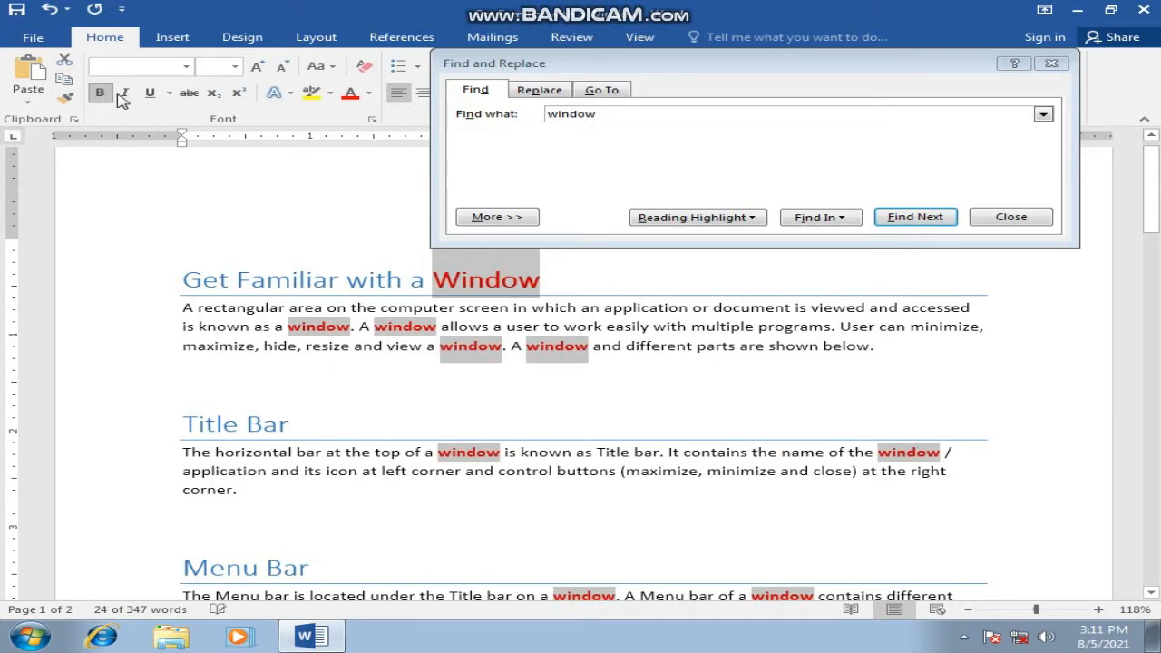
left_click(124, 94)
left_click(150, 94)
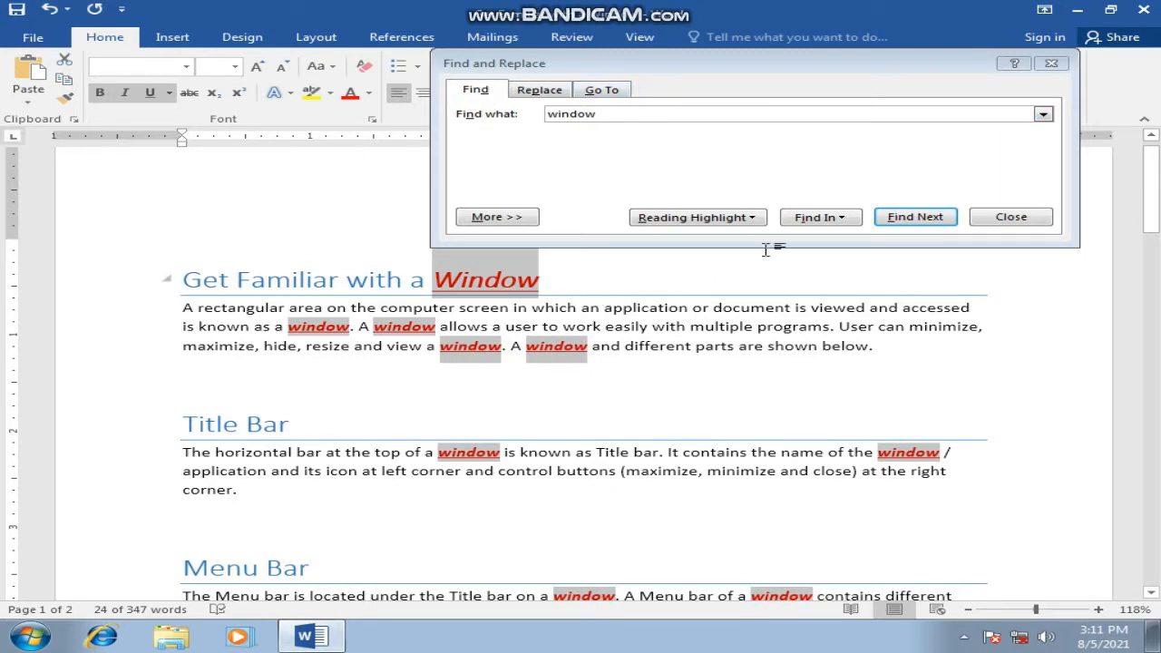
left_click(560, 292)
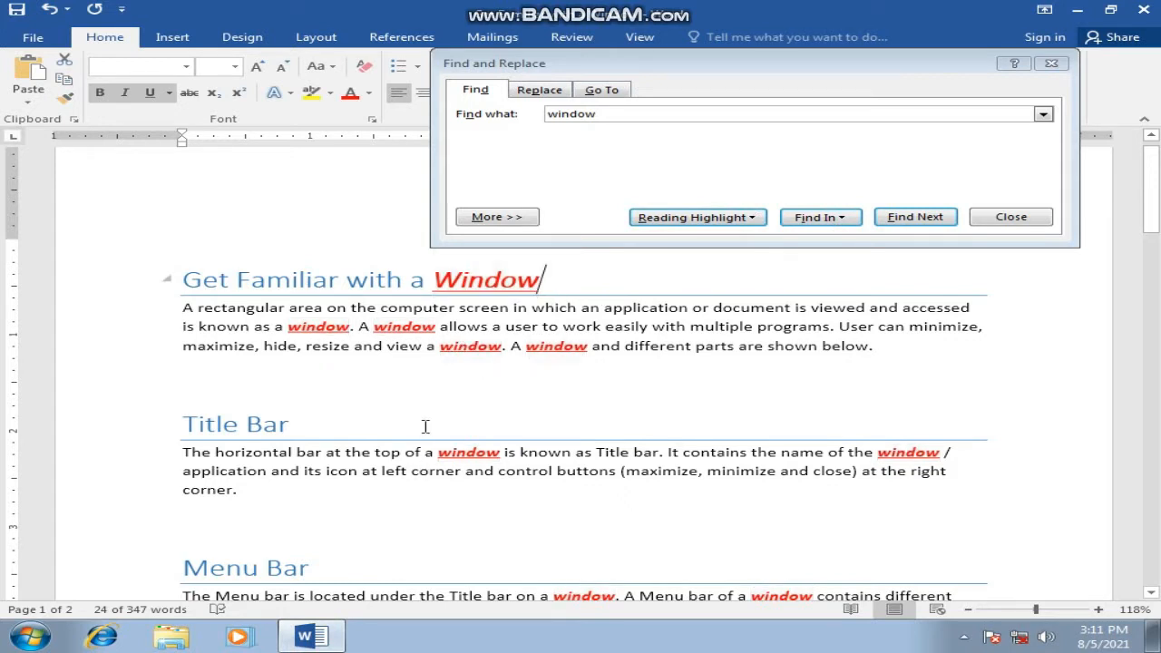
Undo the underline, italic, bold and red font color on the "window" matches
key("ctrl+z")
key("ctrl+z")
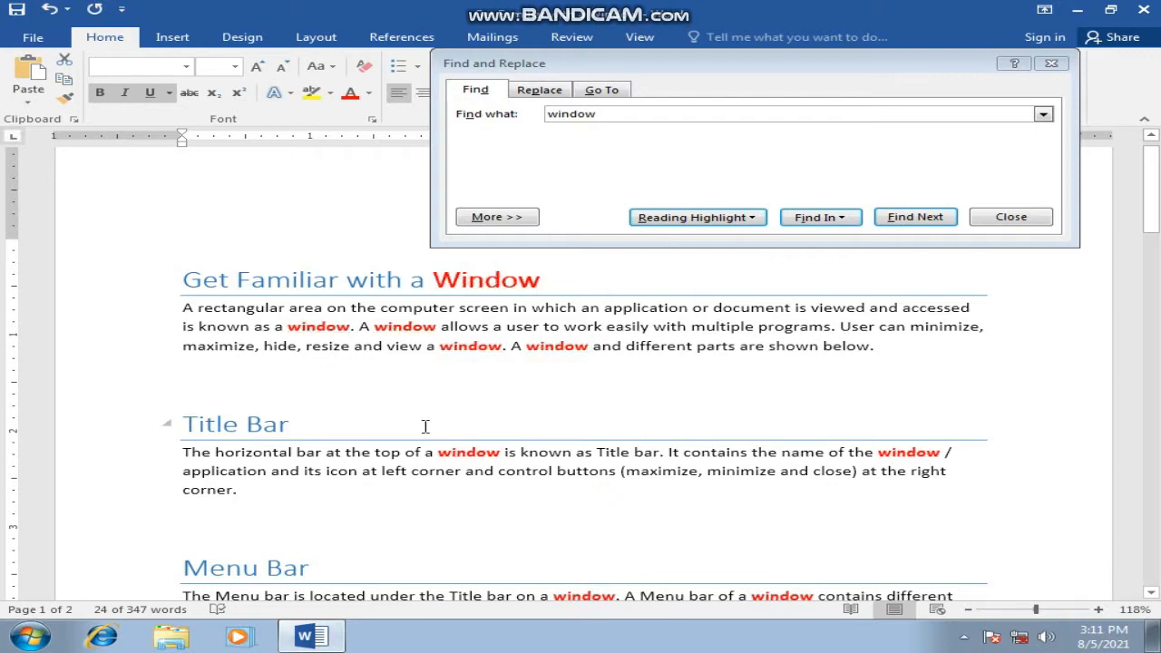
key("ctrl+z")
key("ctrl+z")
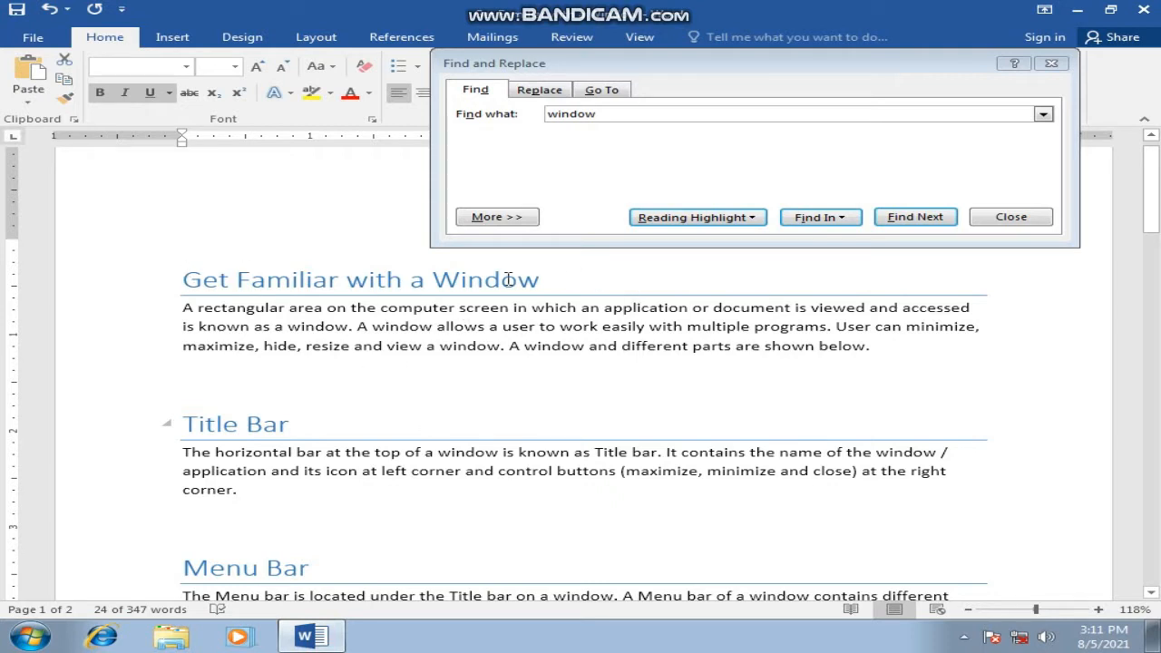
Step through the occurrences of "window" one by one with Find Next, starting from the end of the first heading
left_click(542, 279)
left_click(917, 217)
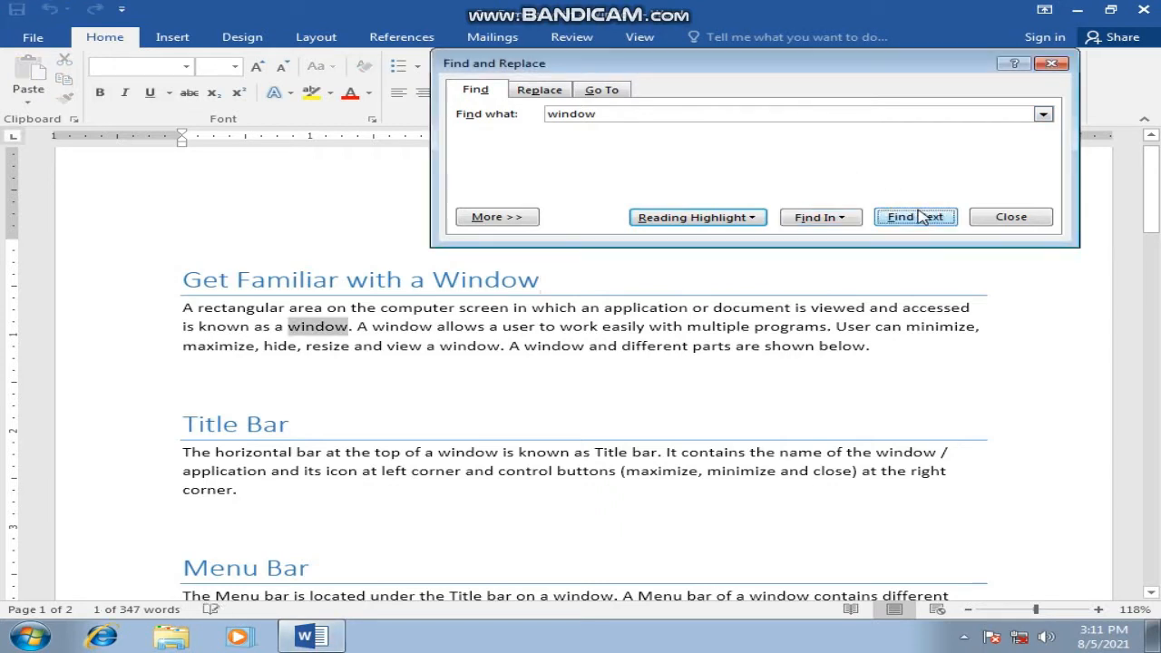
left_click(931, 223)
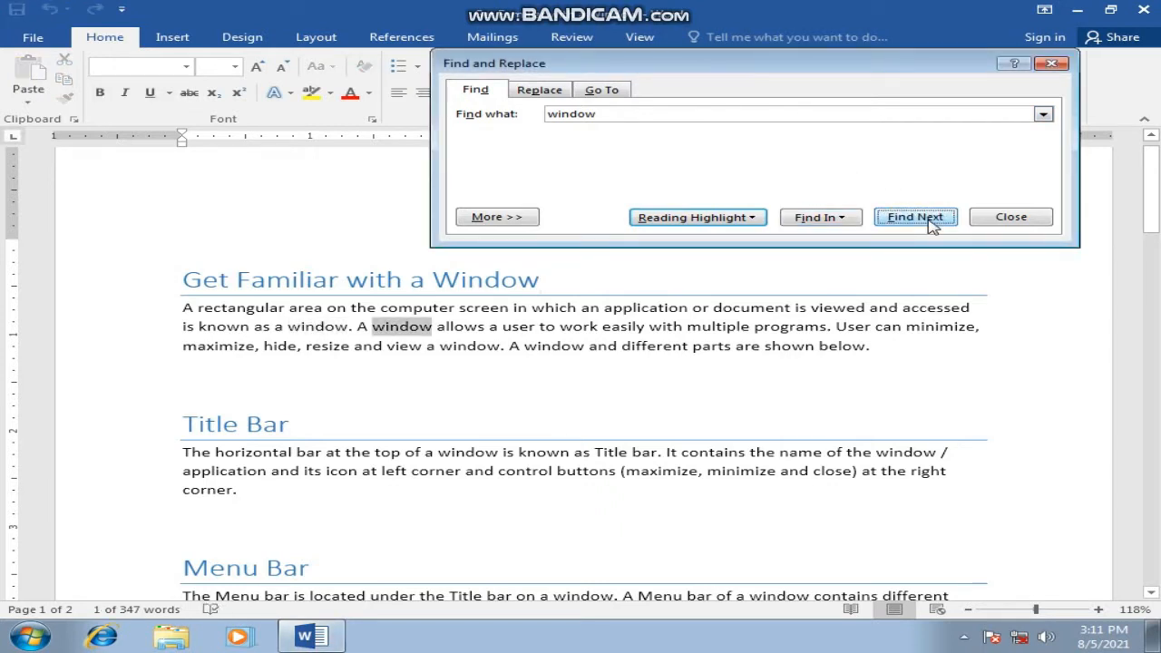
left_click(931, 223)
left_click(931, 223)
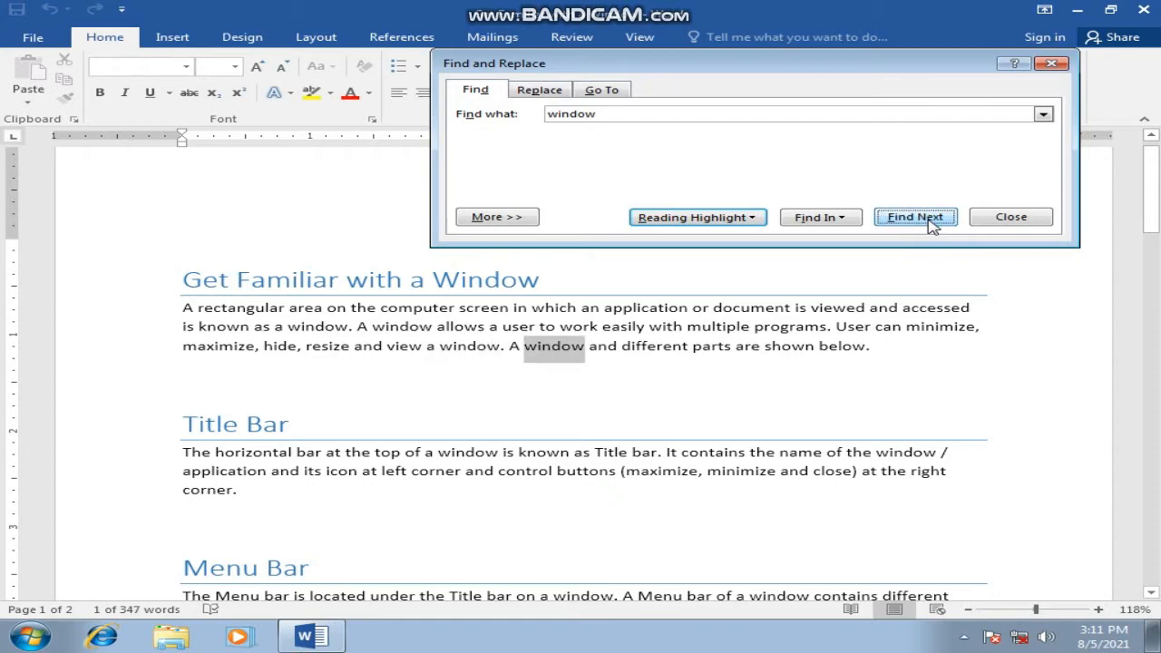
left_click(931, 223)
left_click(931, 223)
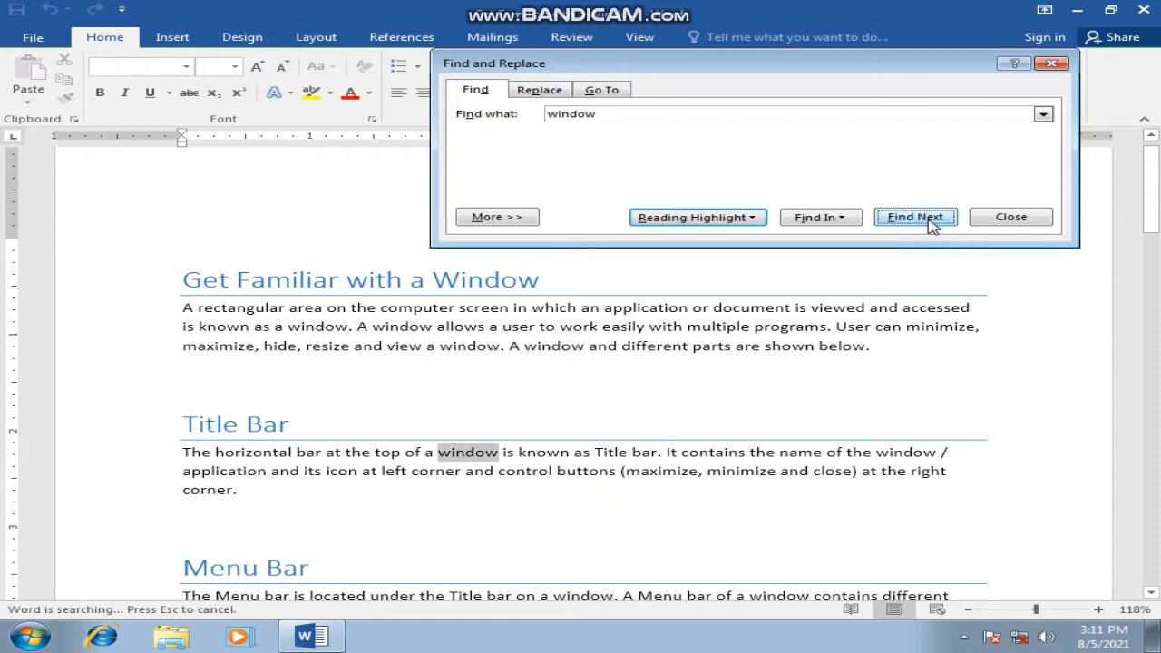
left_click(931, 223)
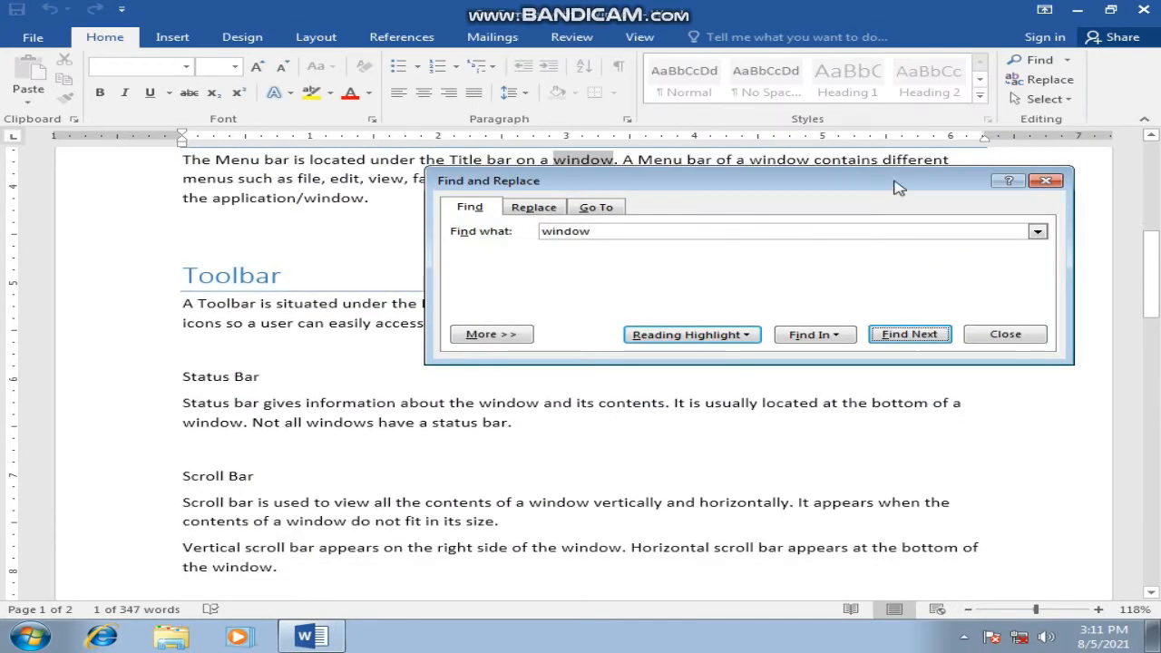
Return to the document's start and find the next "window" from the end of the "Get Familiar with a Window" heading
left_click_drag(894, 181, 901, 241)
left_click_drag(1156, 279, 1151, 216)
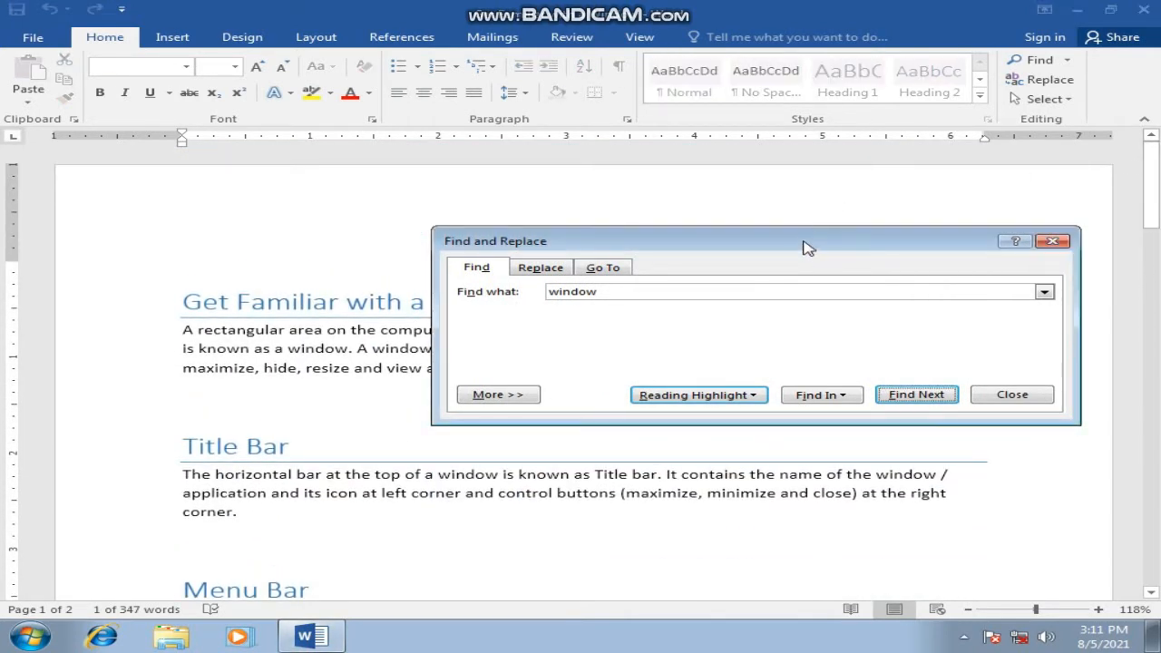
left_click_drag(807, 246, 890, 267)
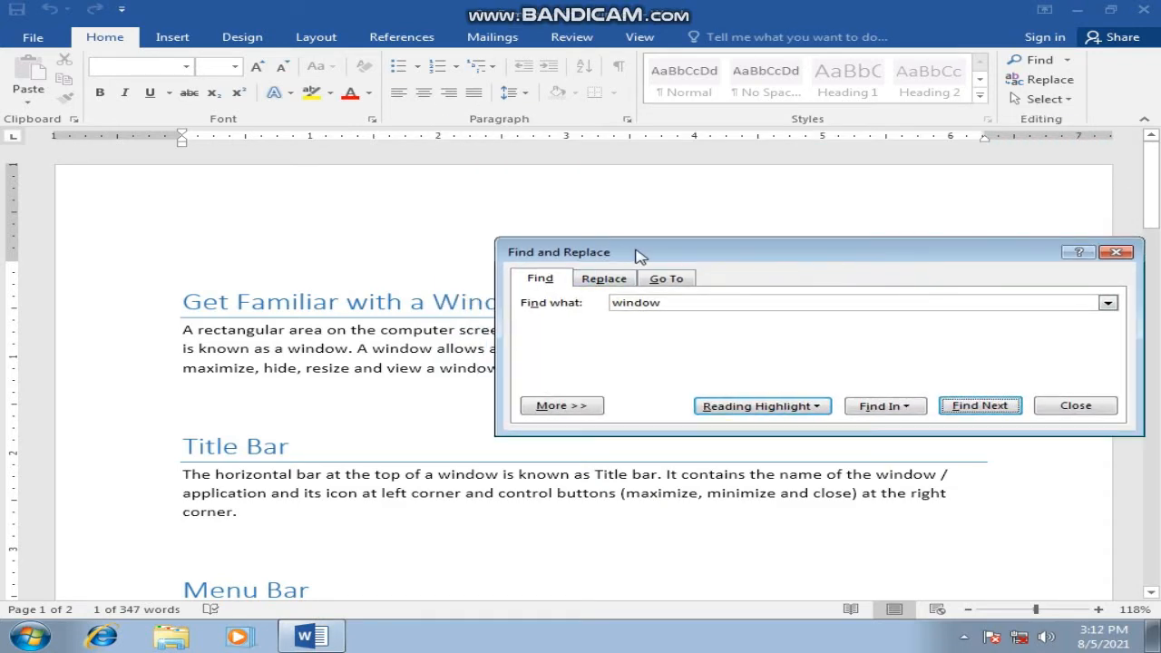
left_click_drag(790, 268, 682, 67)
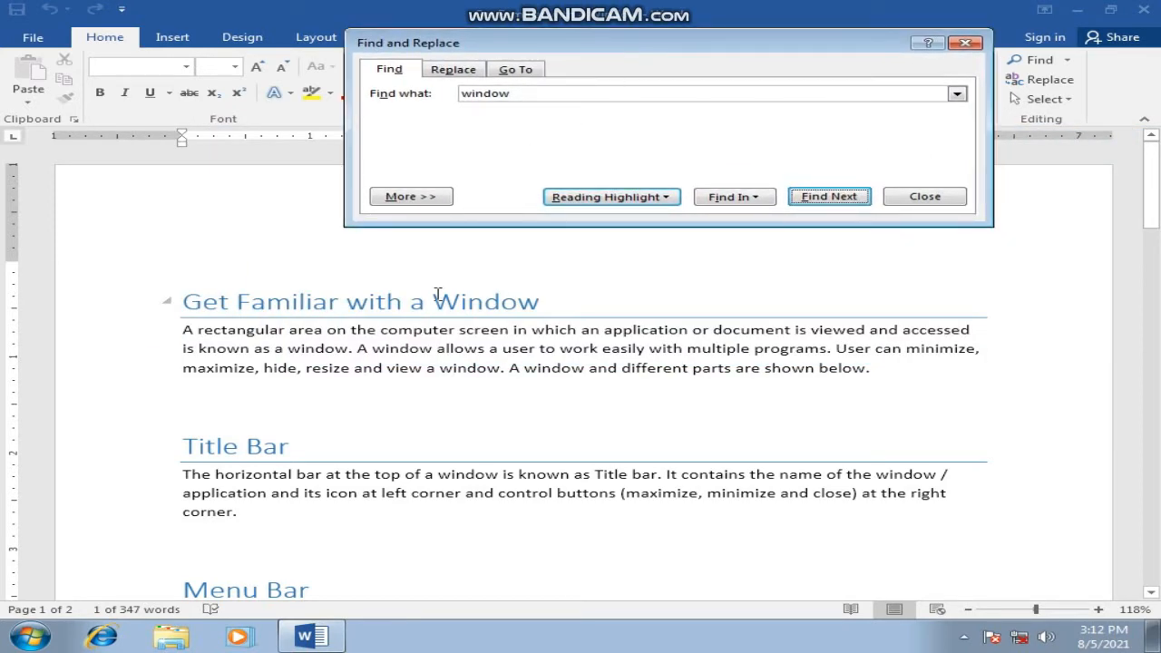
left_click(548, 302)
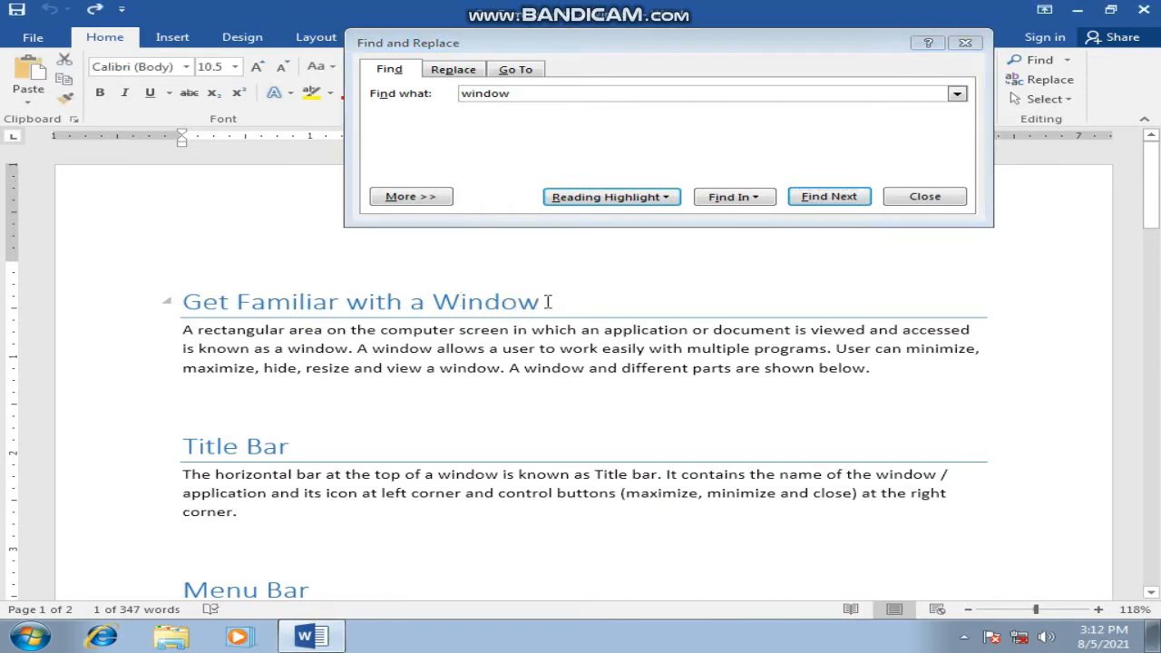
left_click(548, 303)
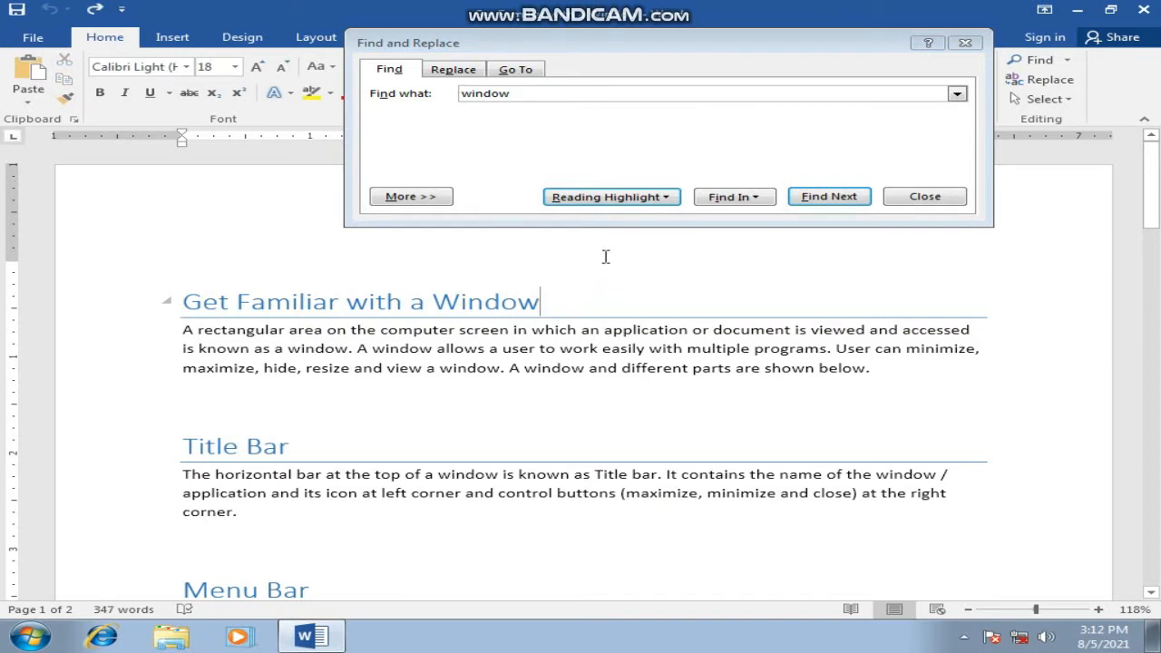
left_click(829, 197)
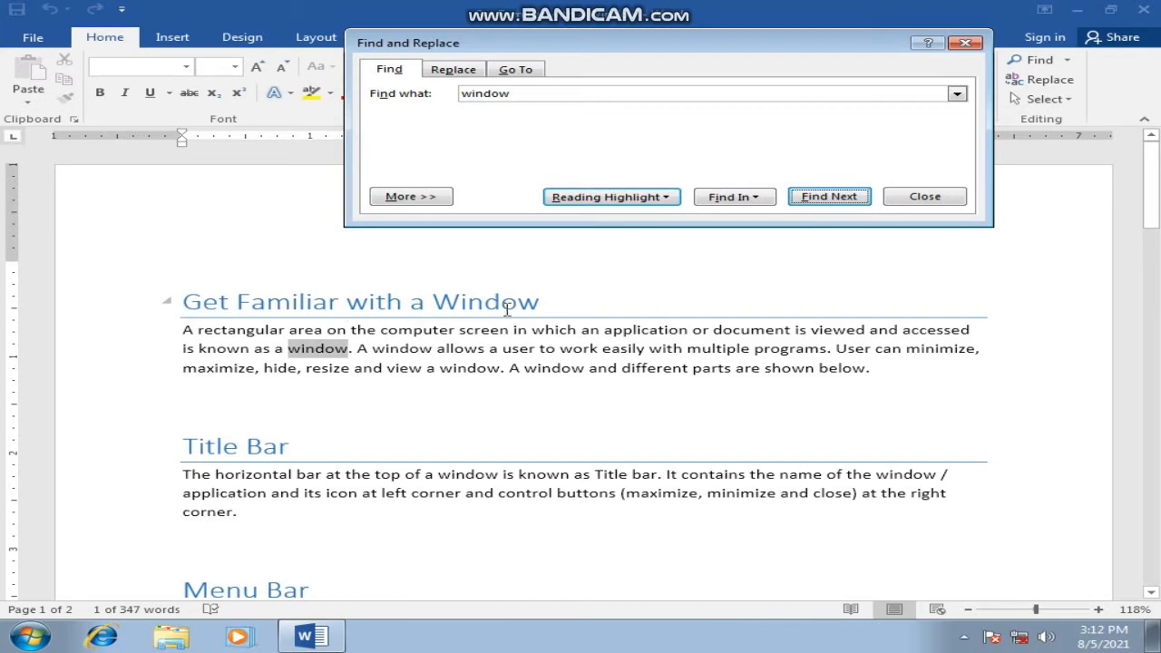
Place the cursor before "Window" in the first heading and find the next occurrence from there
left_click(432, 305)
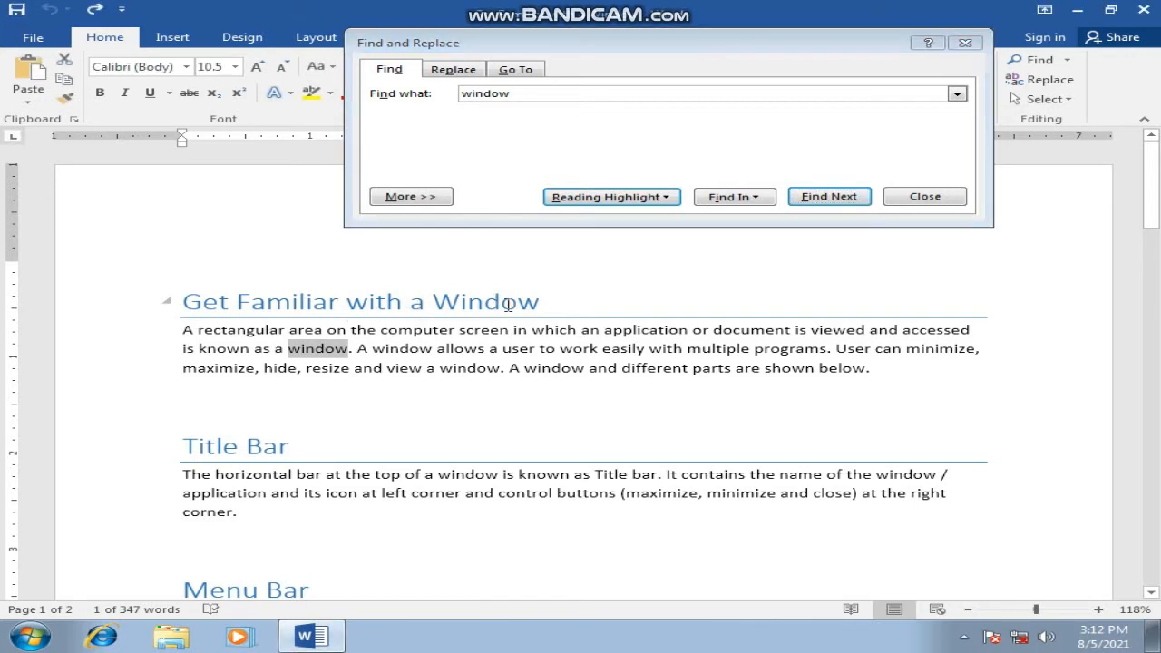
left_click(421, 301)
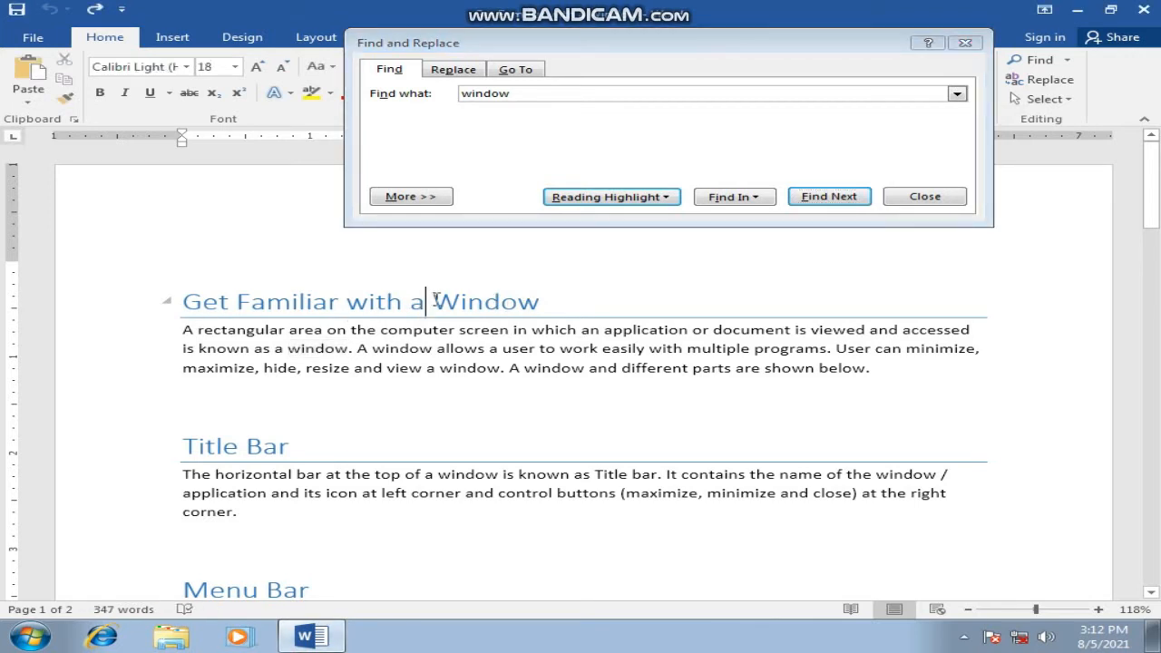
left_click(825, 196)
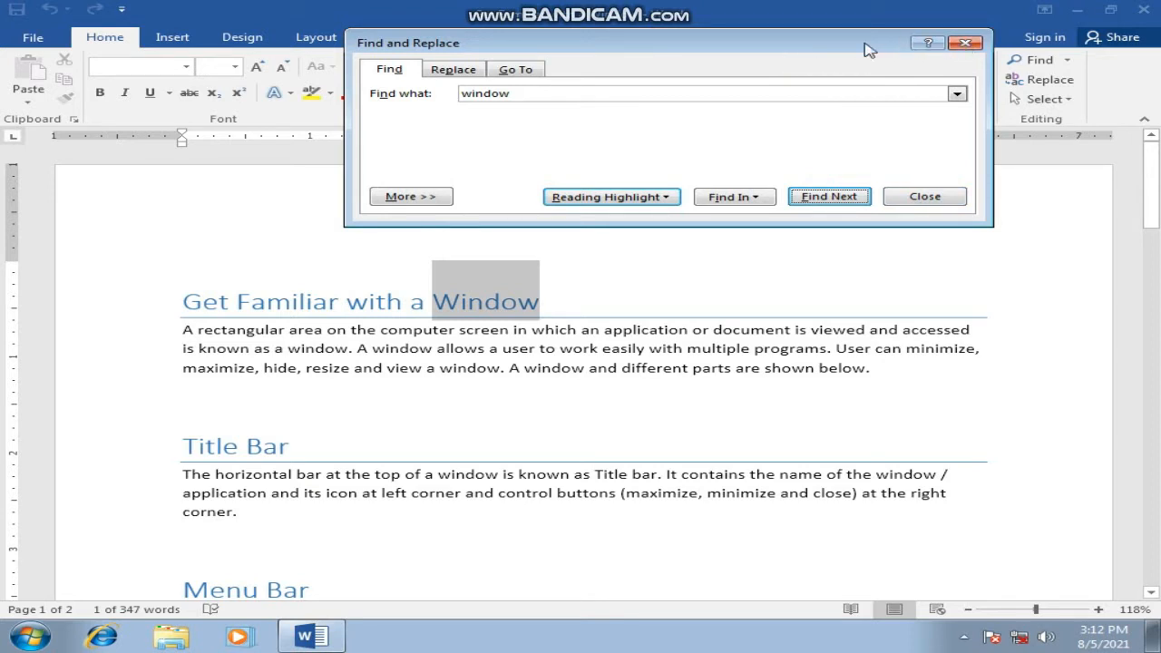
Replace all occurrences of "window" with "windows" throughout the document
left_click(453, 70)
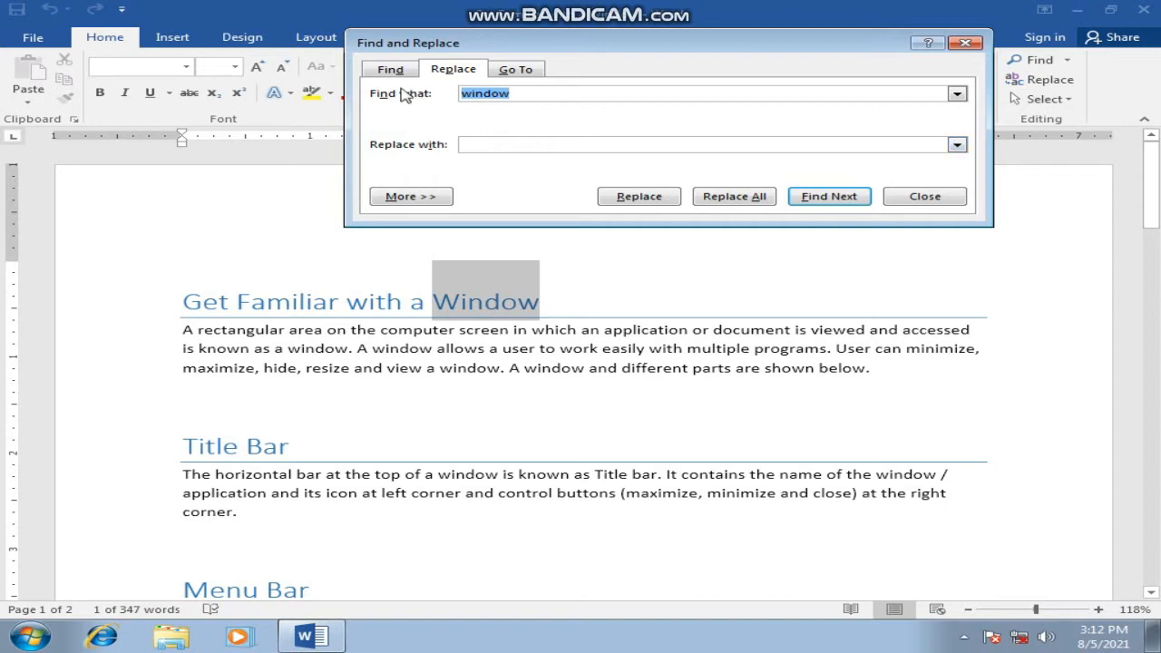
left_click(541, 144)
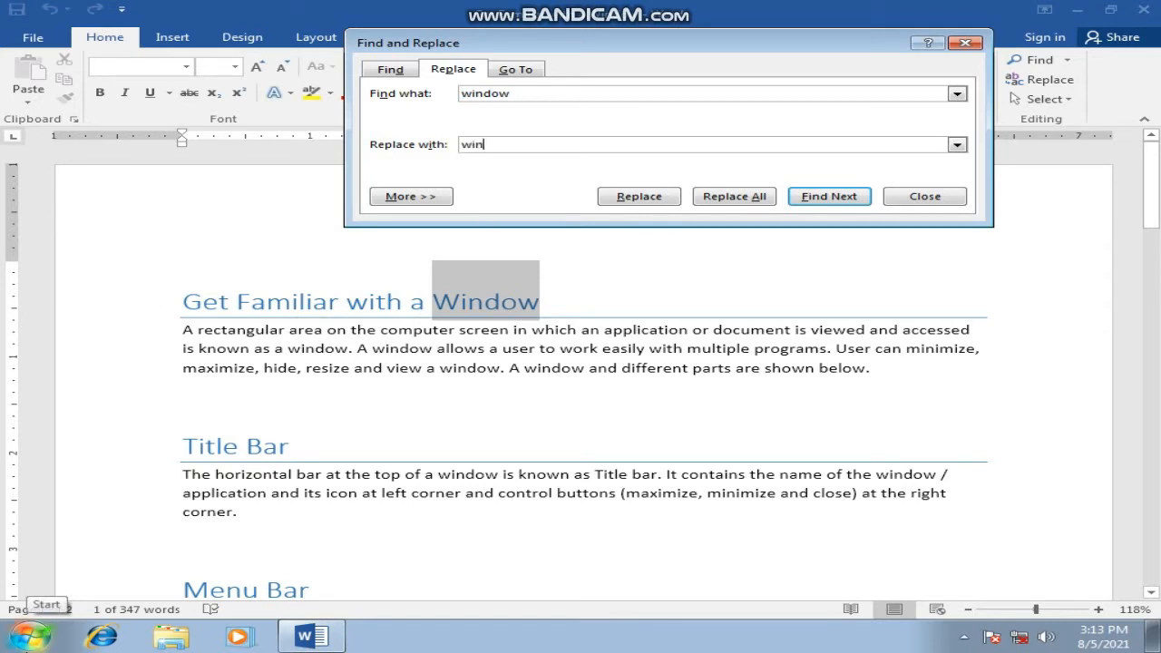
type("windows")
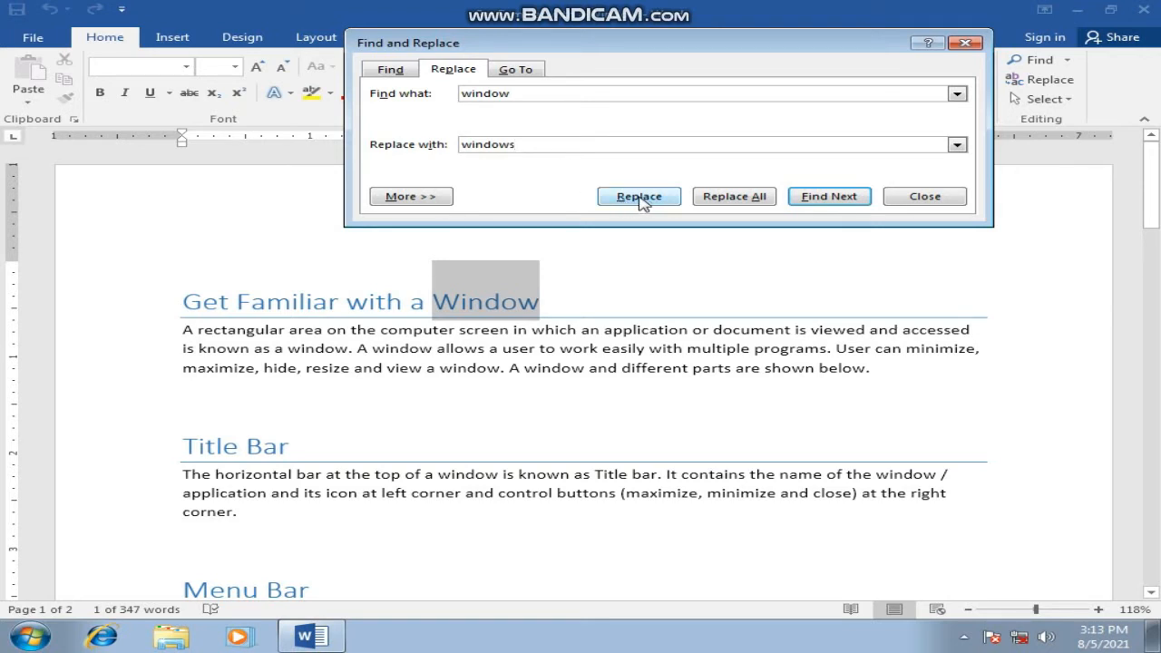
left_click(737, 198)
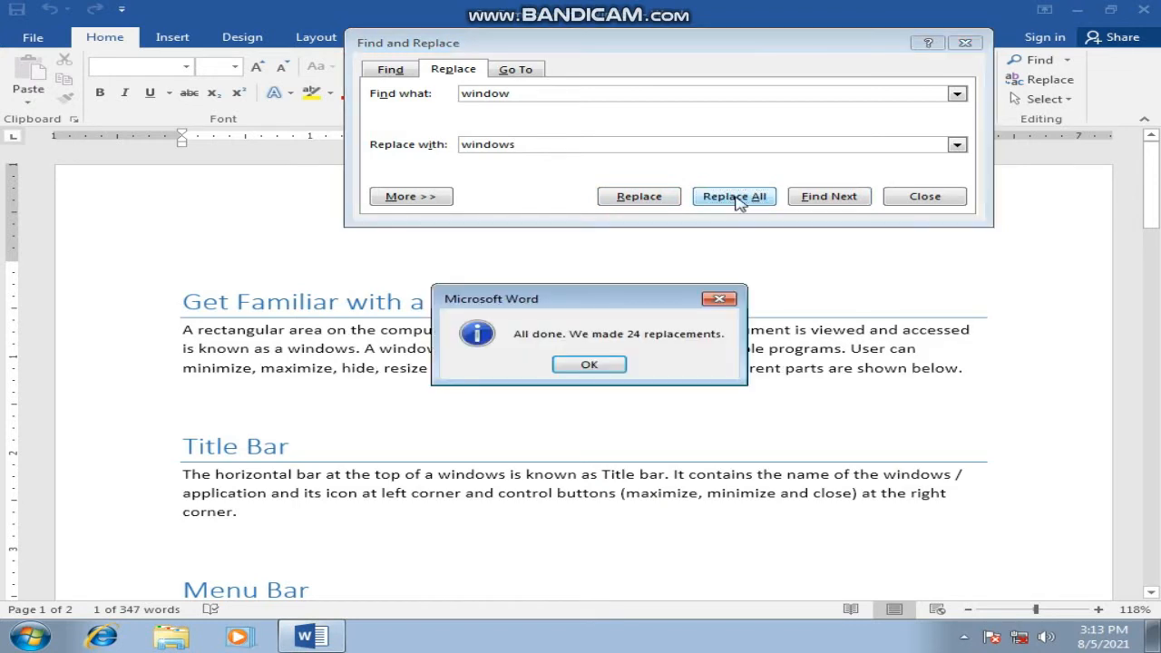
left_click(590, 364)
Check the replaced words in the first section and place the cursor at the end of the first heading
left_click_drag(1152, 217, 1157, 189)
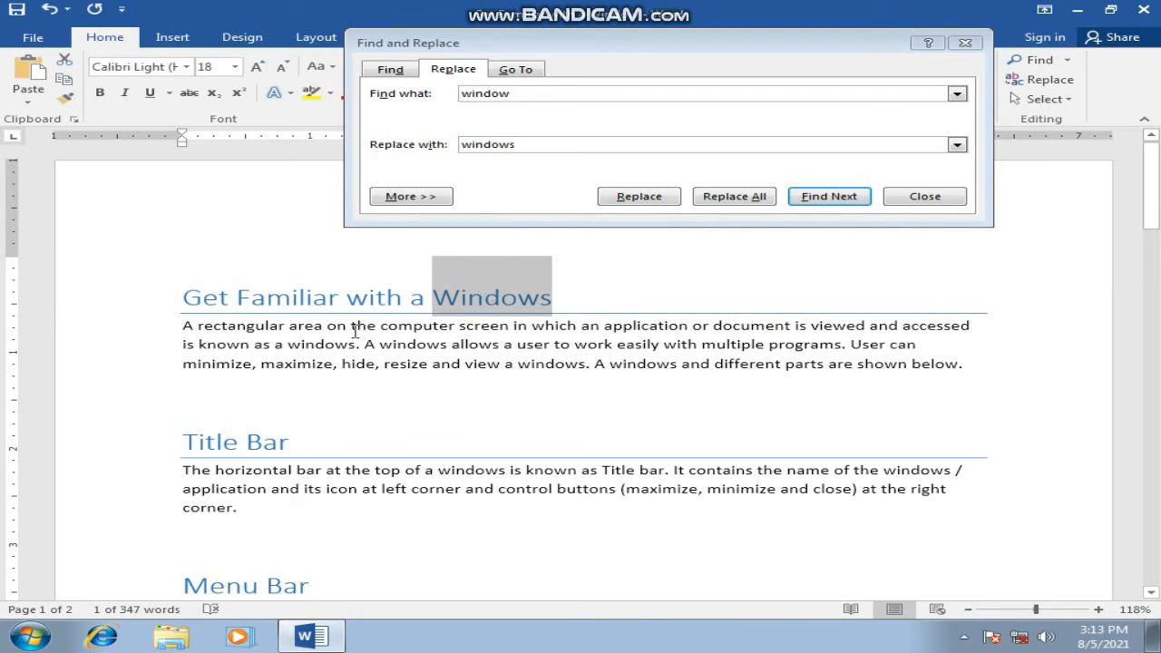
double_click(322, 344)
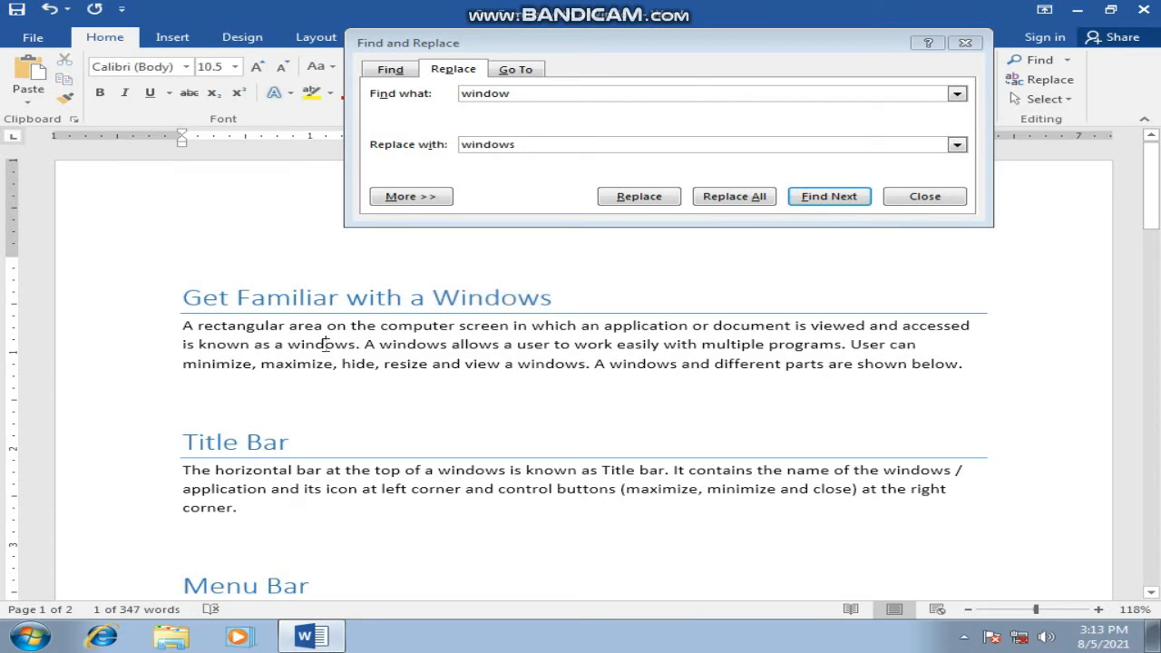
left_click(655, 290)
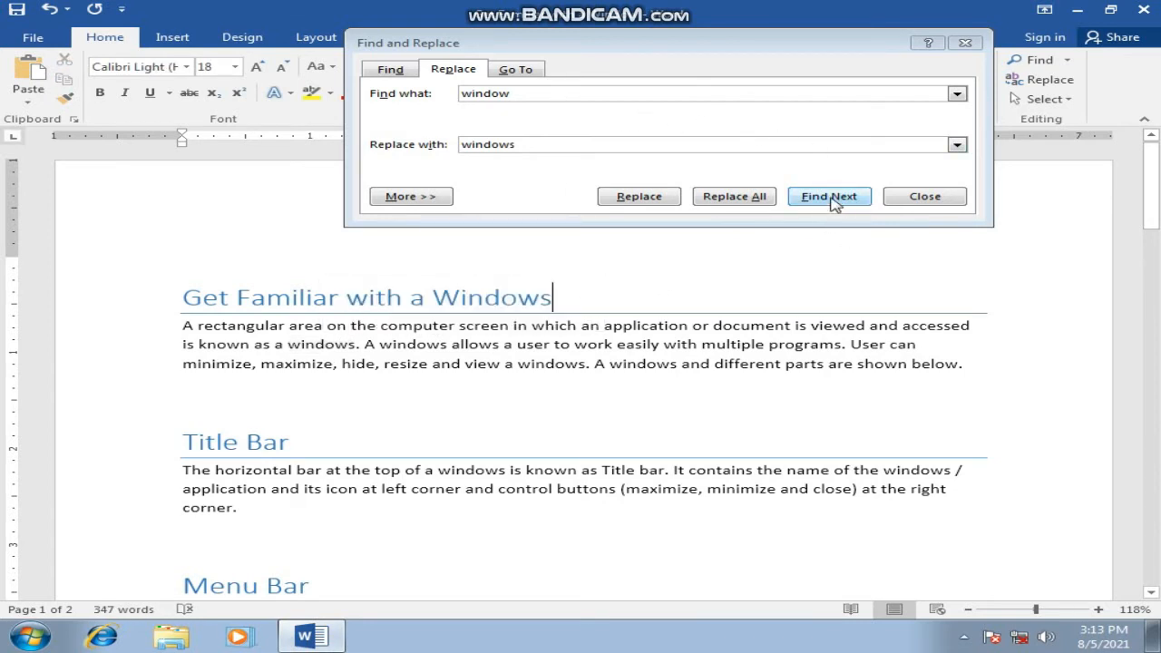
Use Go To to jump to page 2 of the document and return to page 1
left_click(390, 71)
left_click(453, 70)
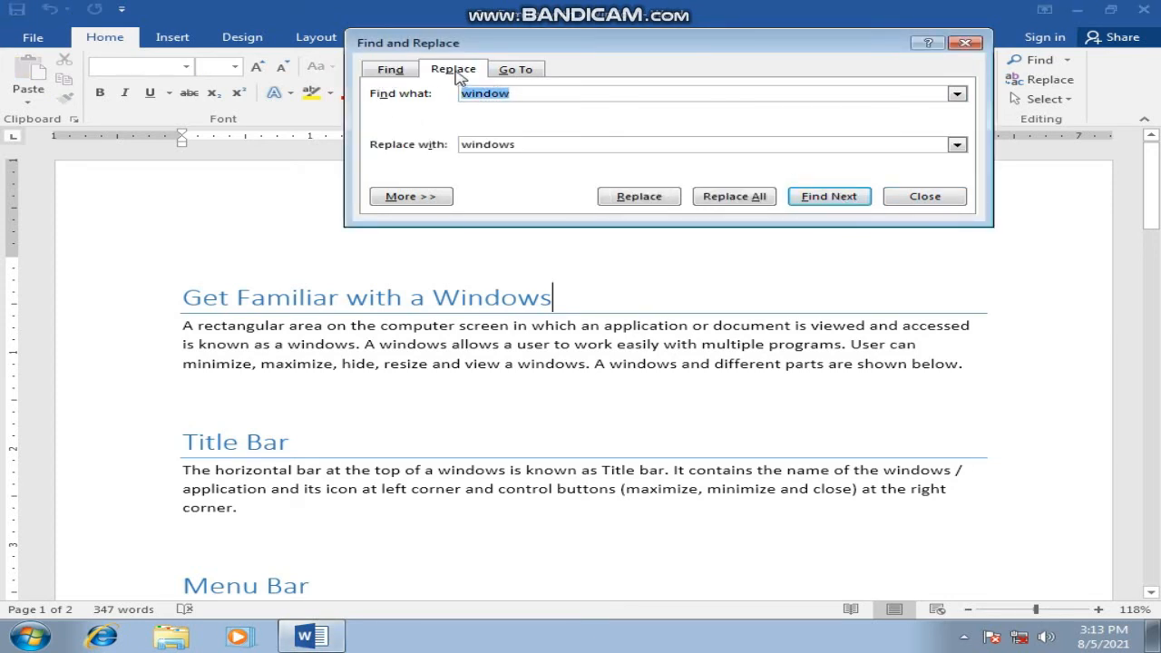
left_click(517, 72)
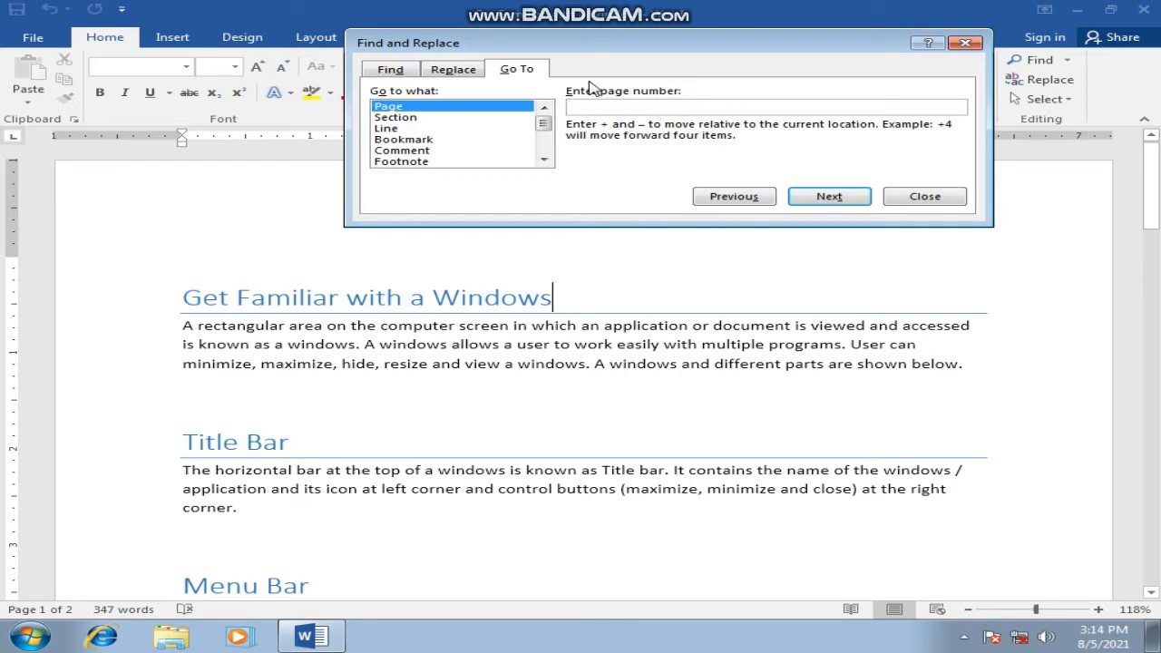
type("2")
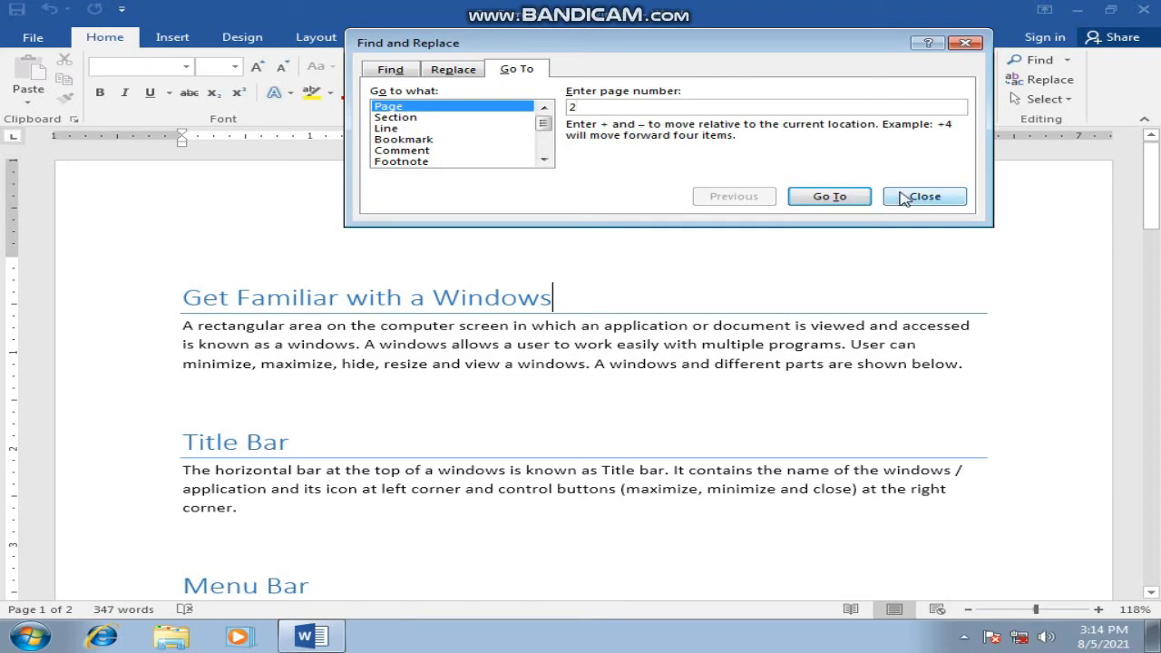
key("Return")
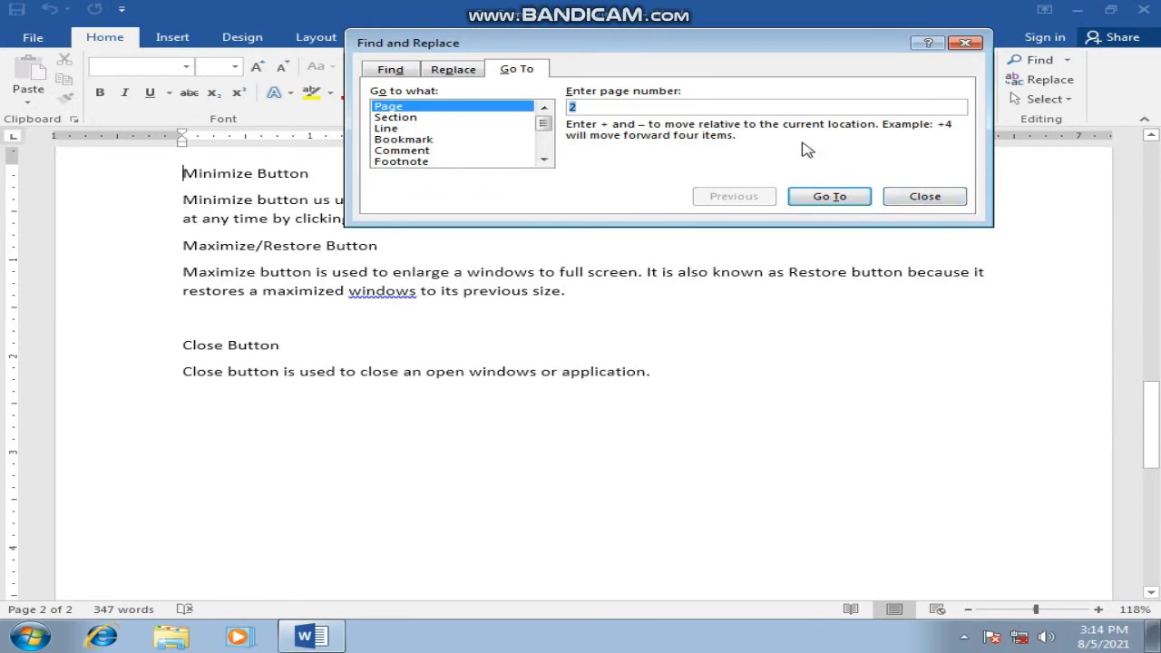
type("1")
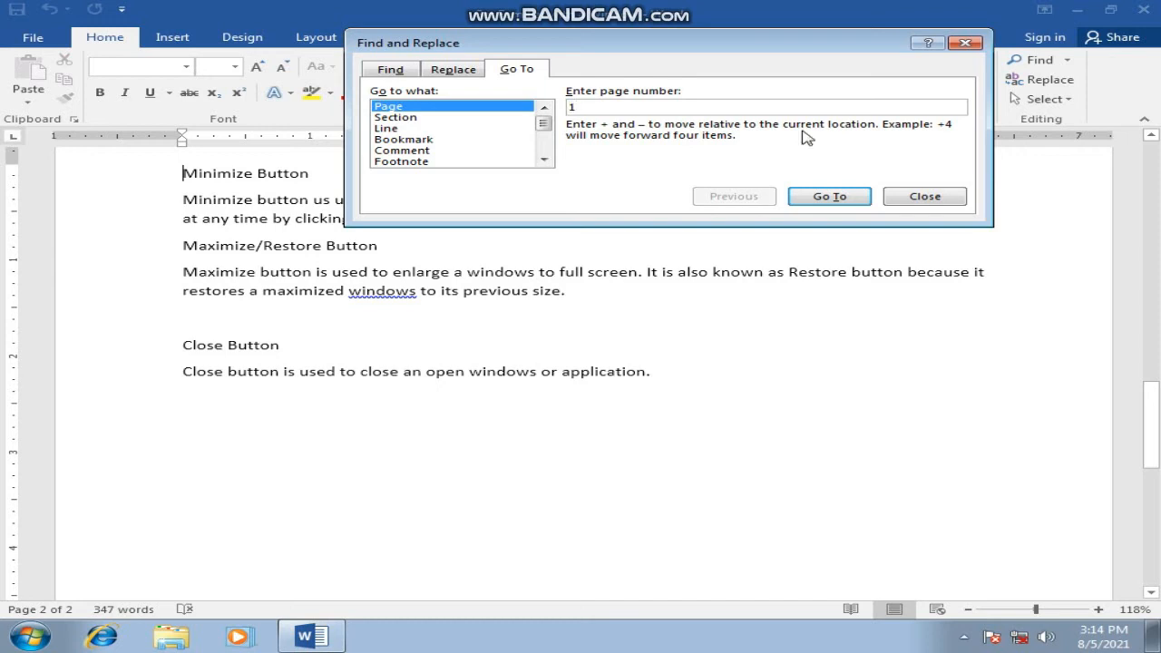
left_click(830, 197)
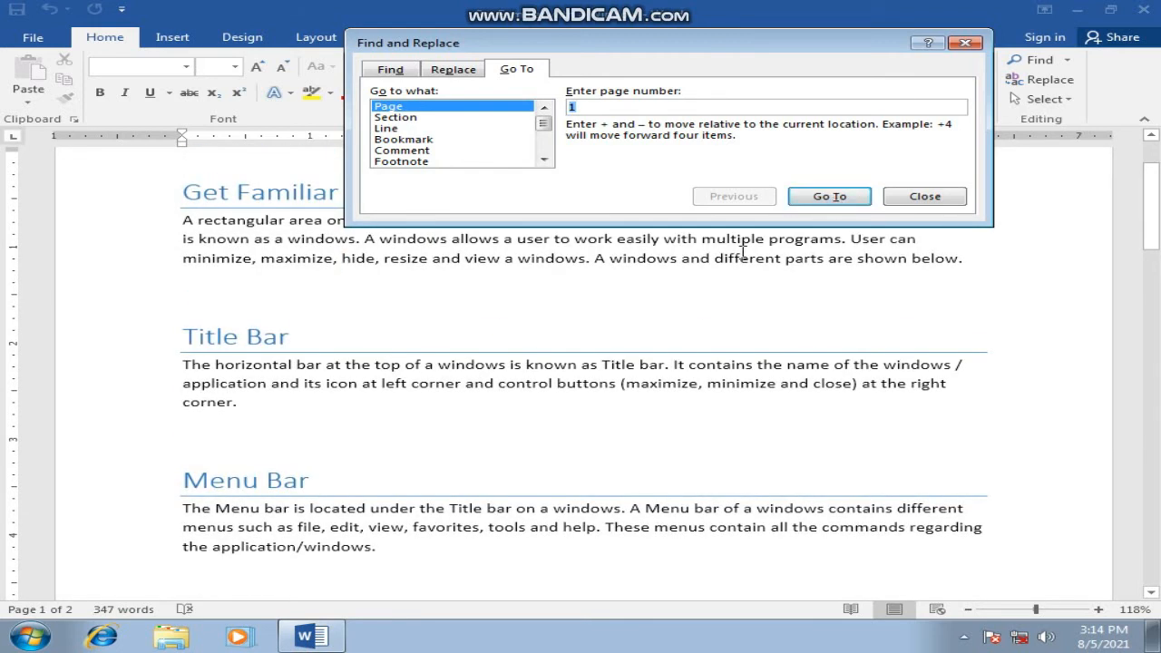
Use Go To to jump to line 6 and reposition the dialog to view the "Title Bar" heading
left_click(388, 130)
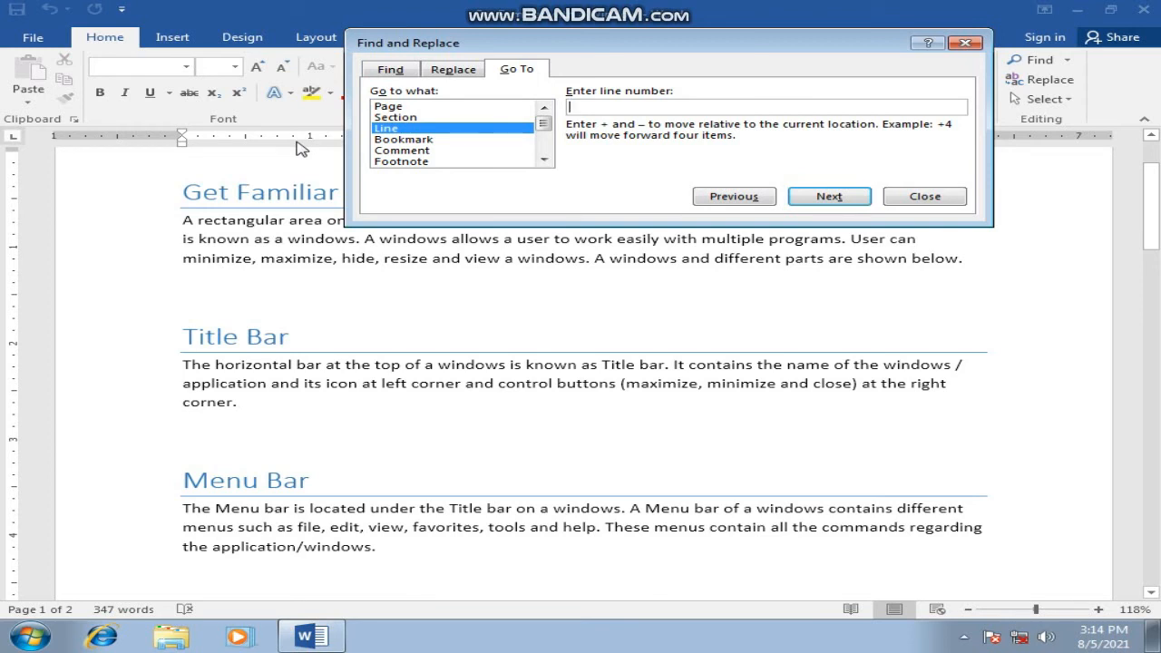
type("6")
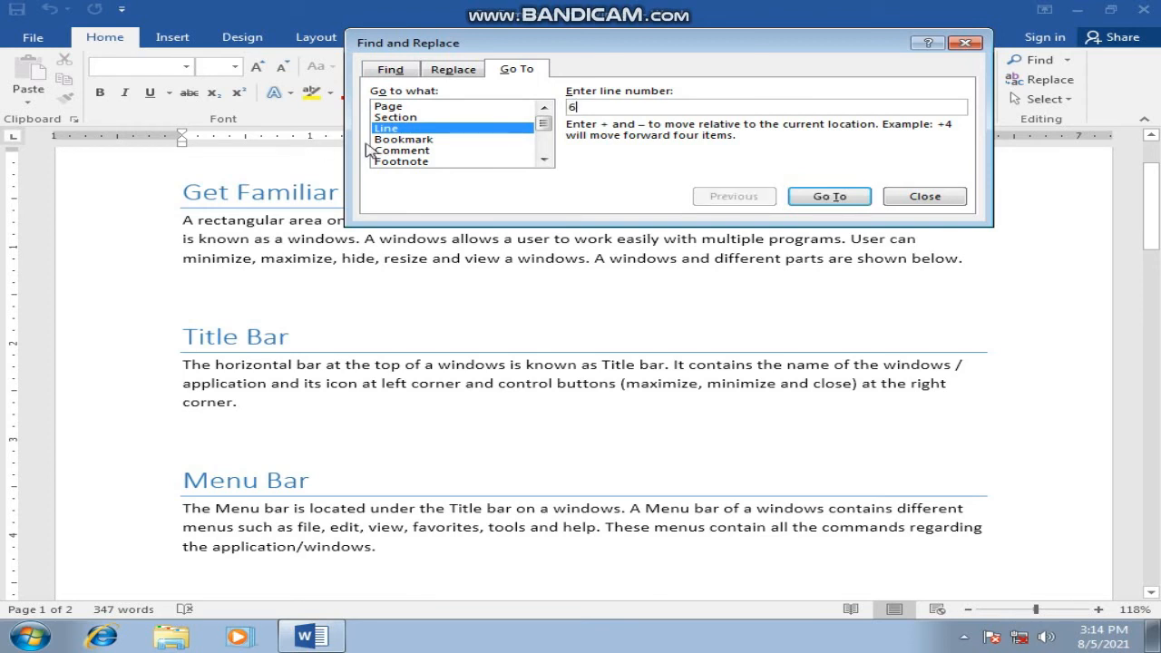
left_click(829, 196)
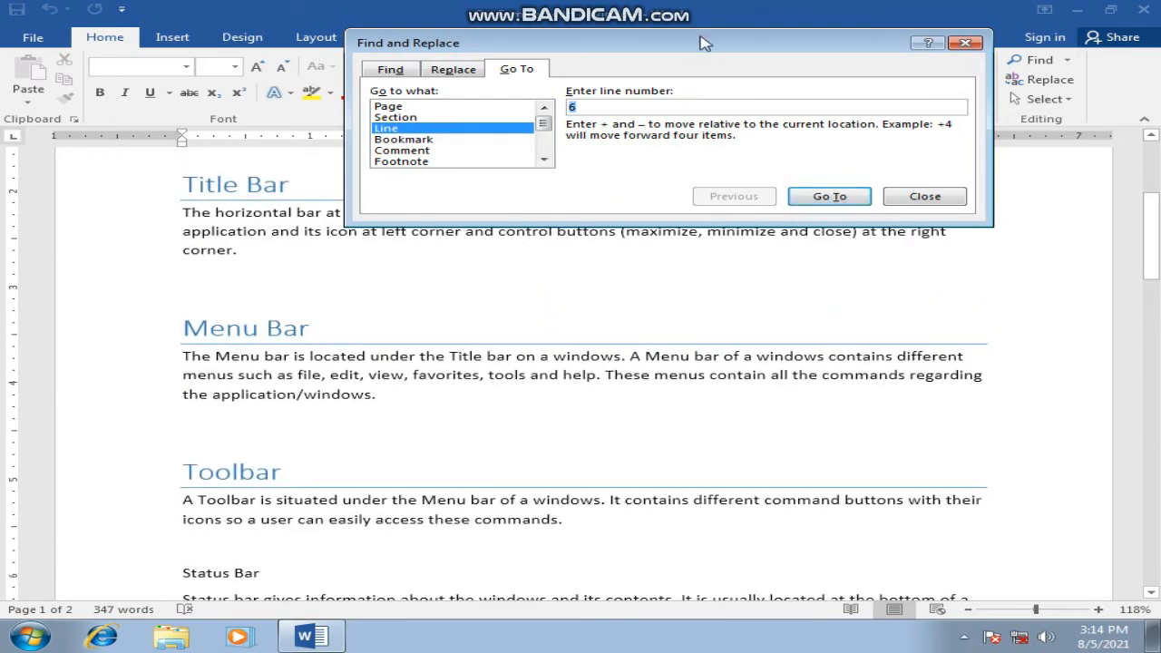
left_click_drag(703, 42, 782, 129)
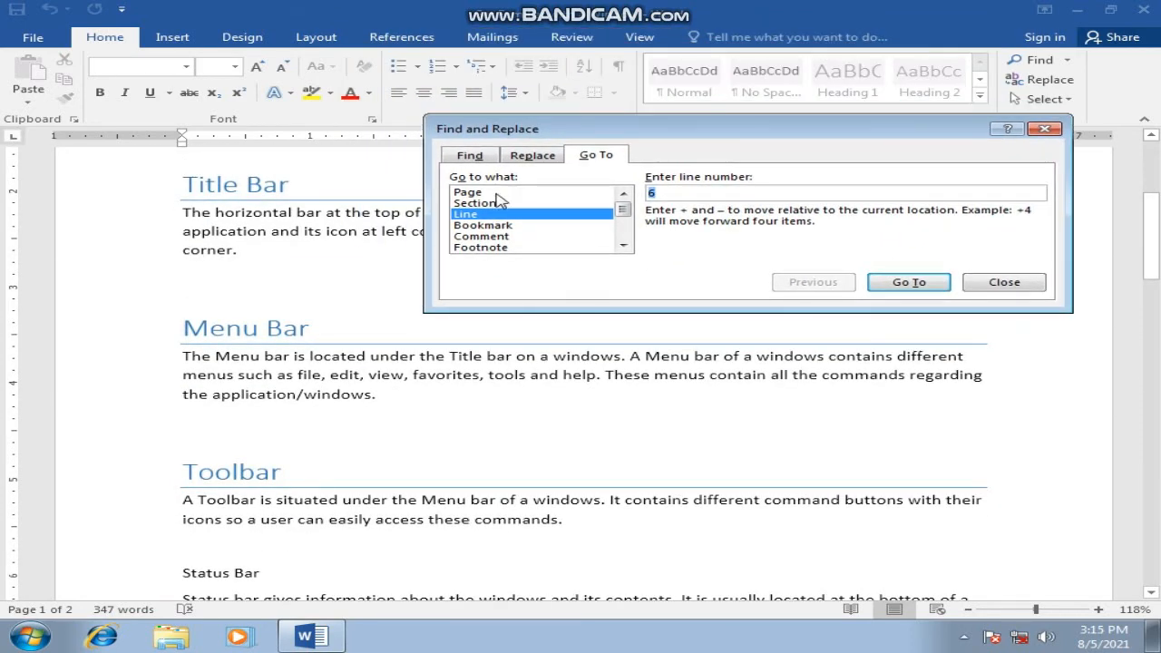
left_click(314, 184)
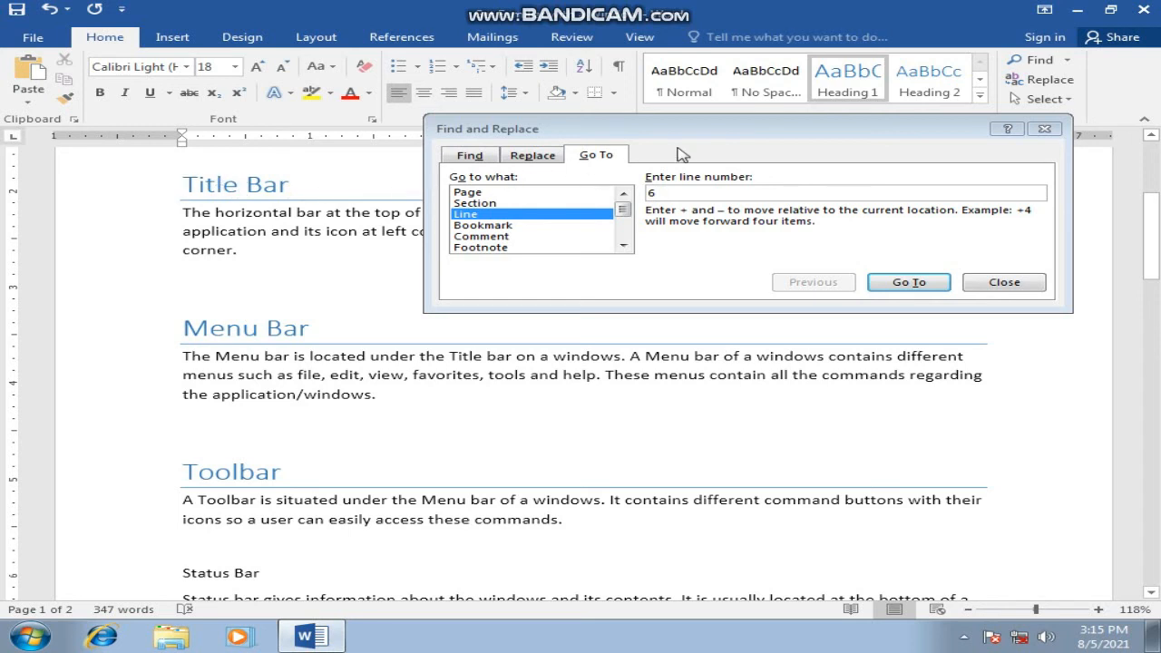
left_click_drag(683, 136, 679, 184)
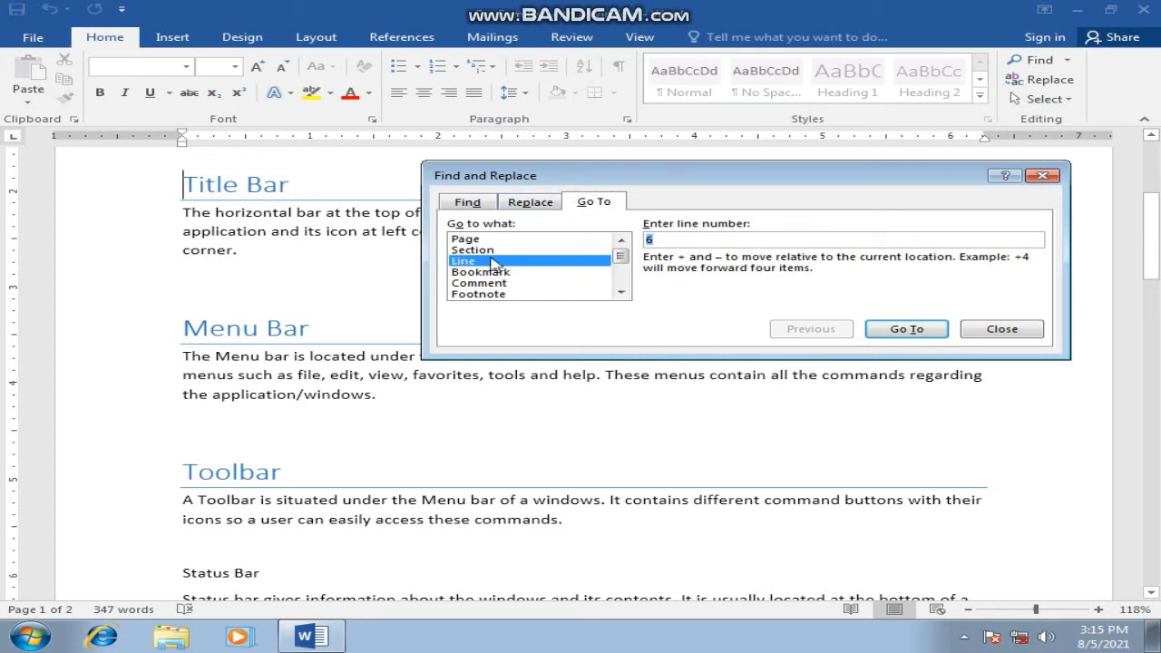
left_click_drag(756, 188, 679, 116)
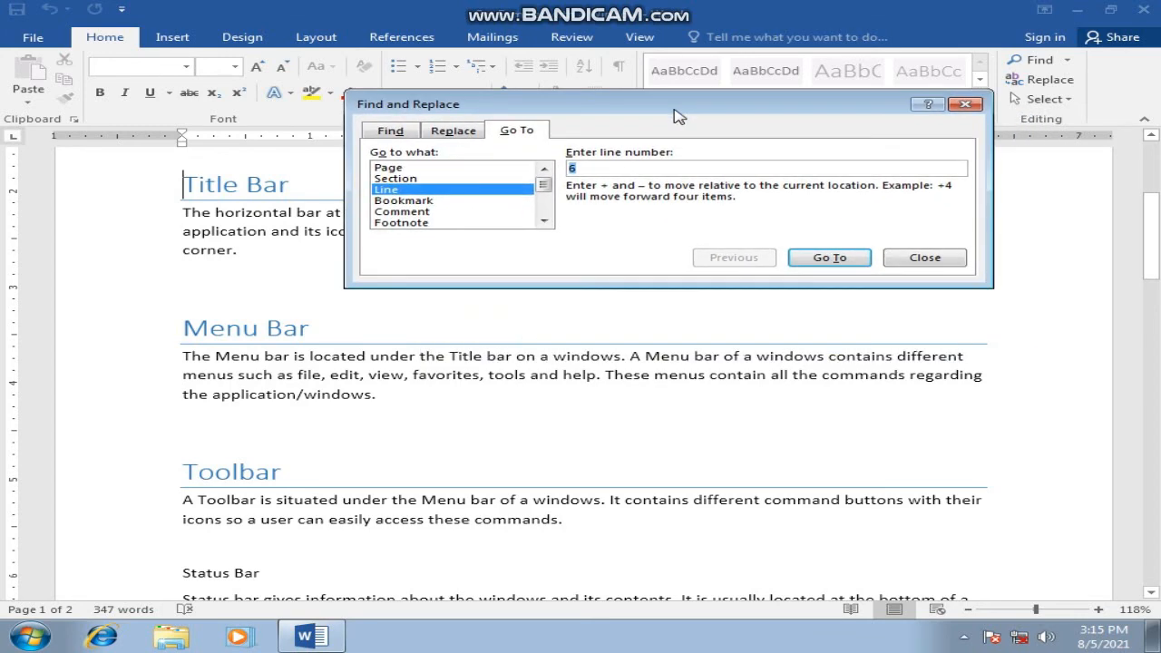